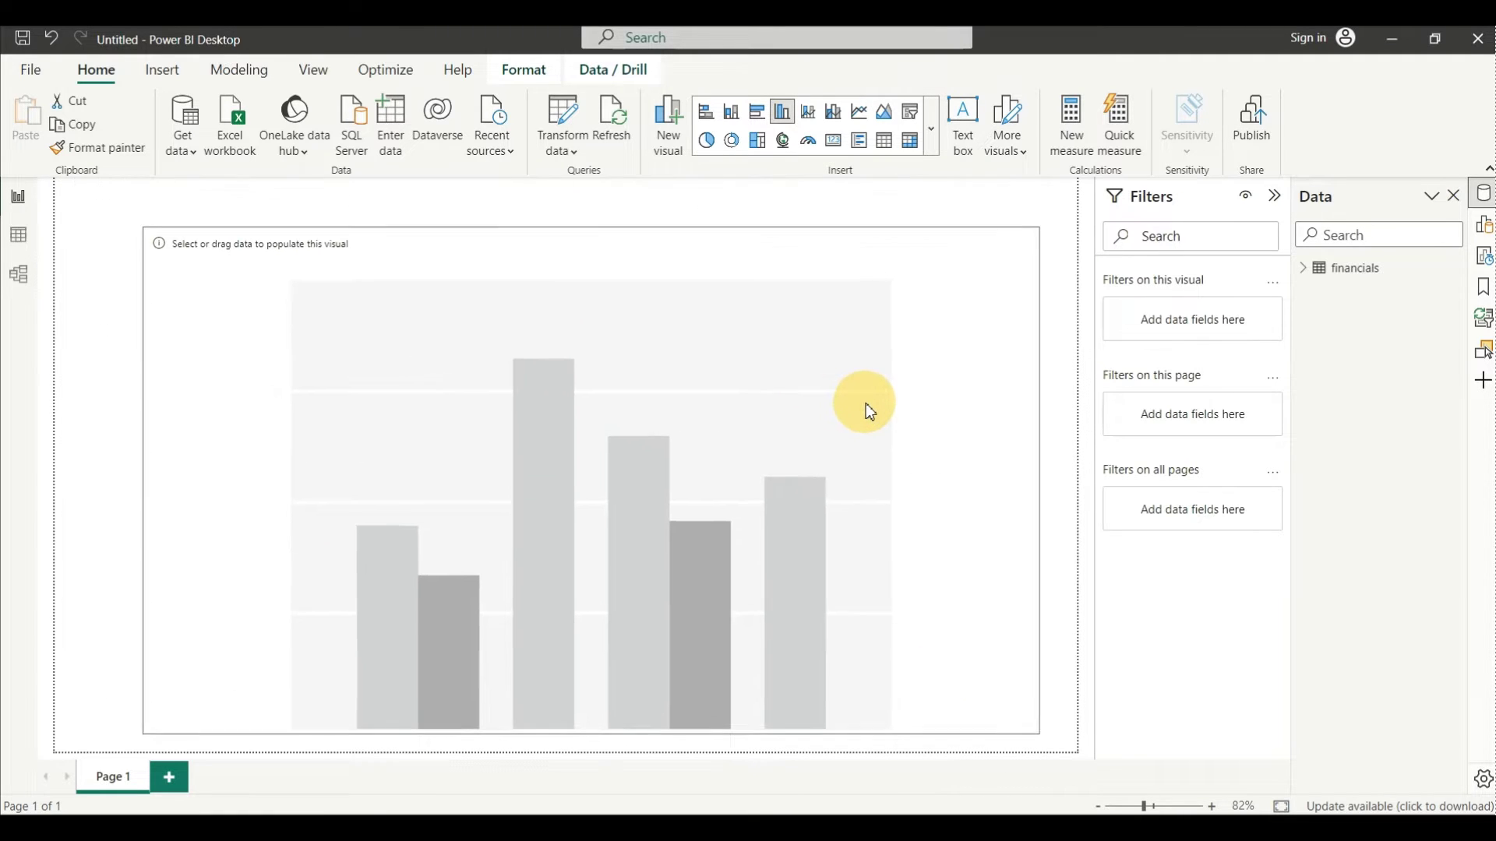
Add the financials Date Hierarchy to the chart axis, keeping Year, Quarter and Month but removing Day.
click(1305, 271)
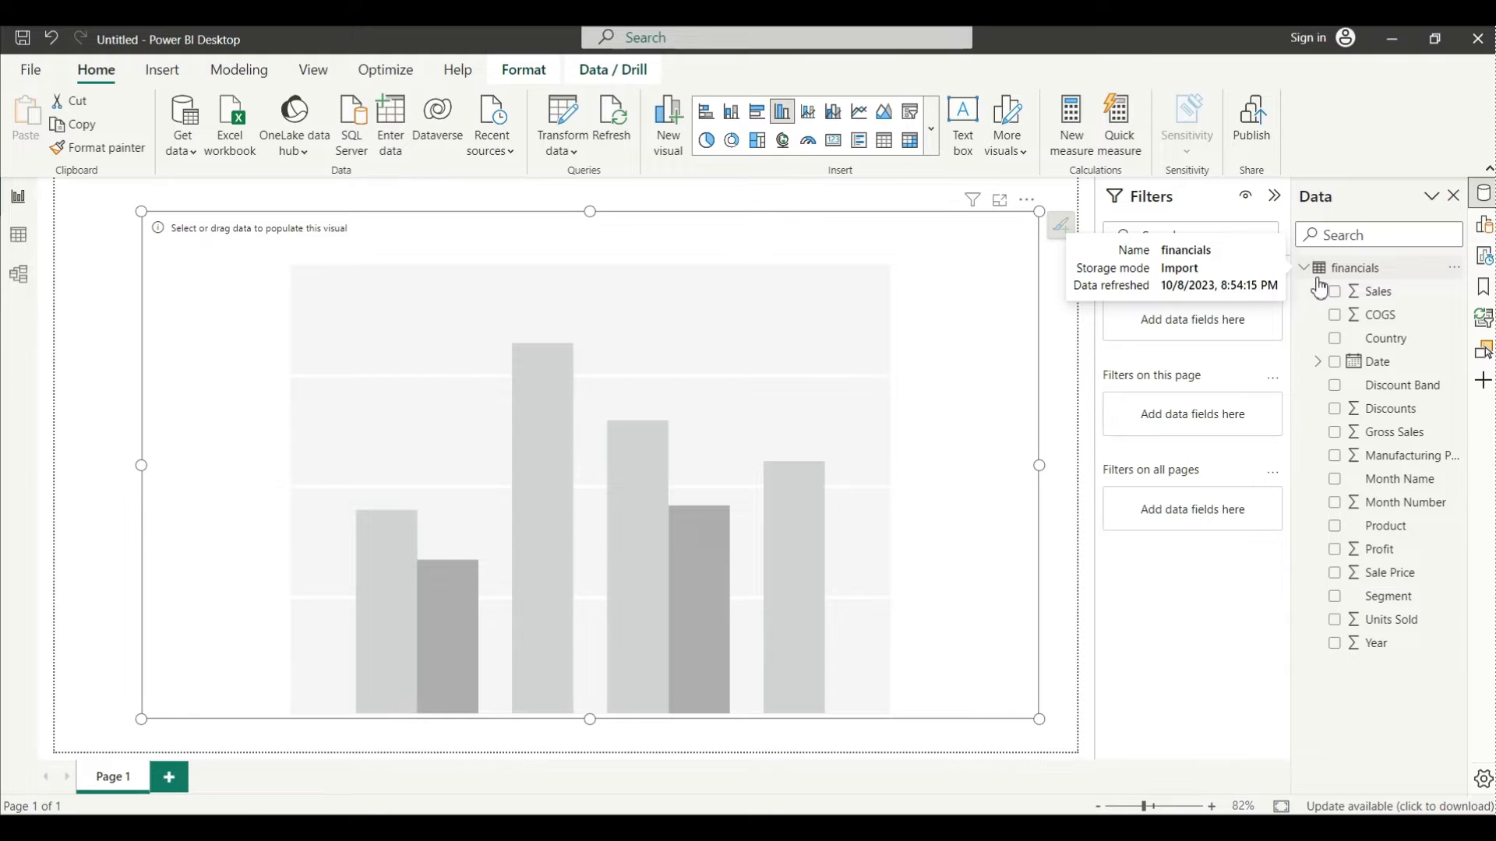
click(1318, 362)
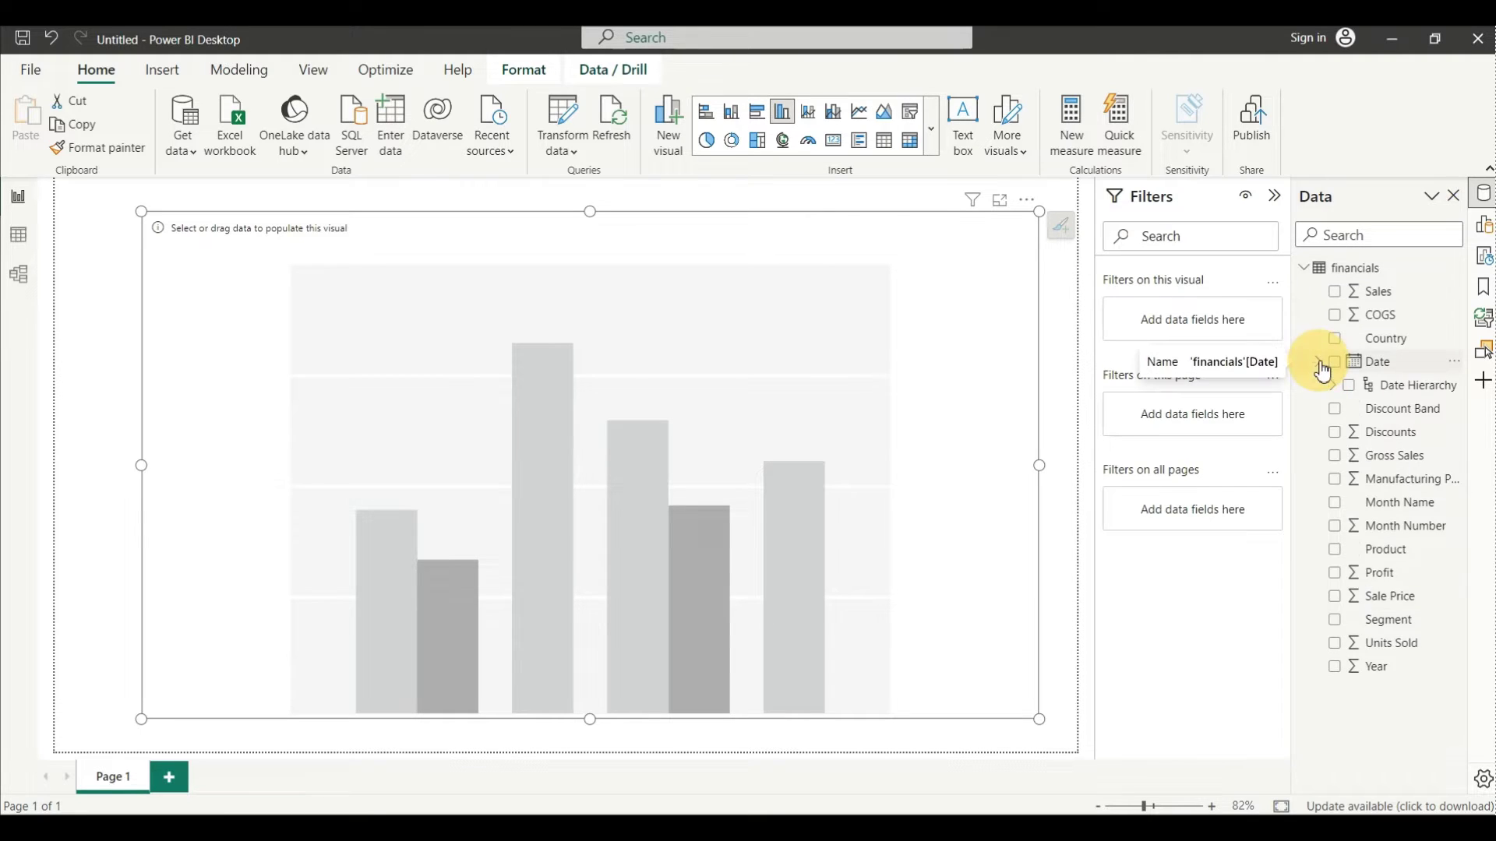
click(1335, 385)
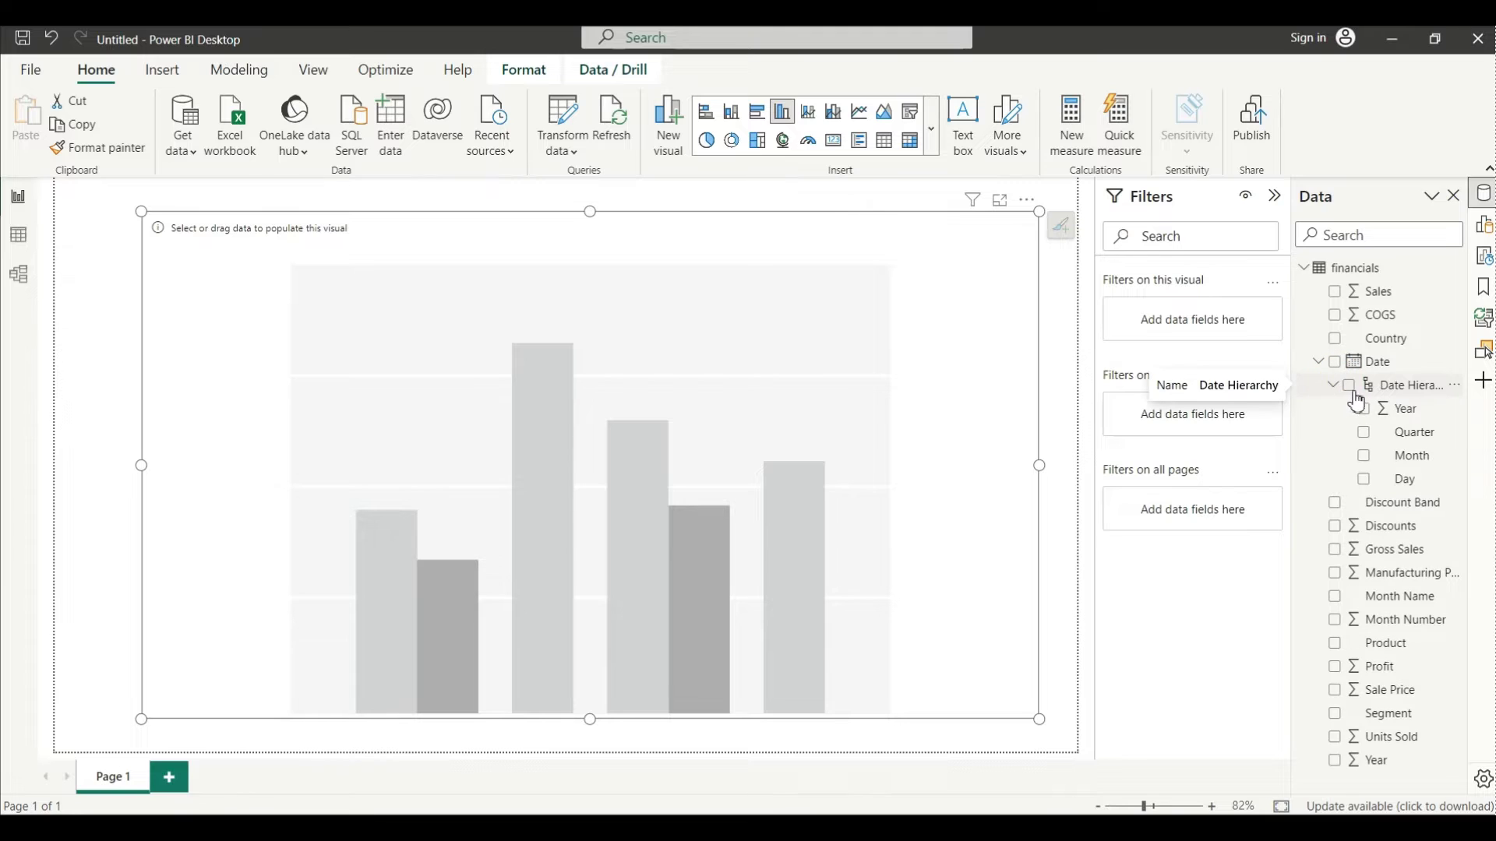
click(1350, 387)
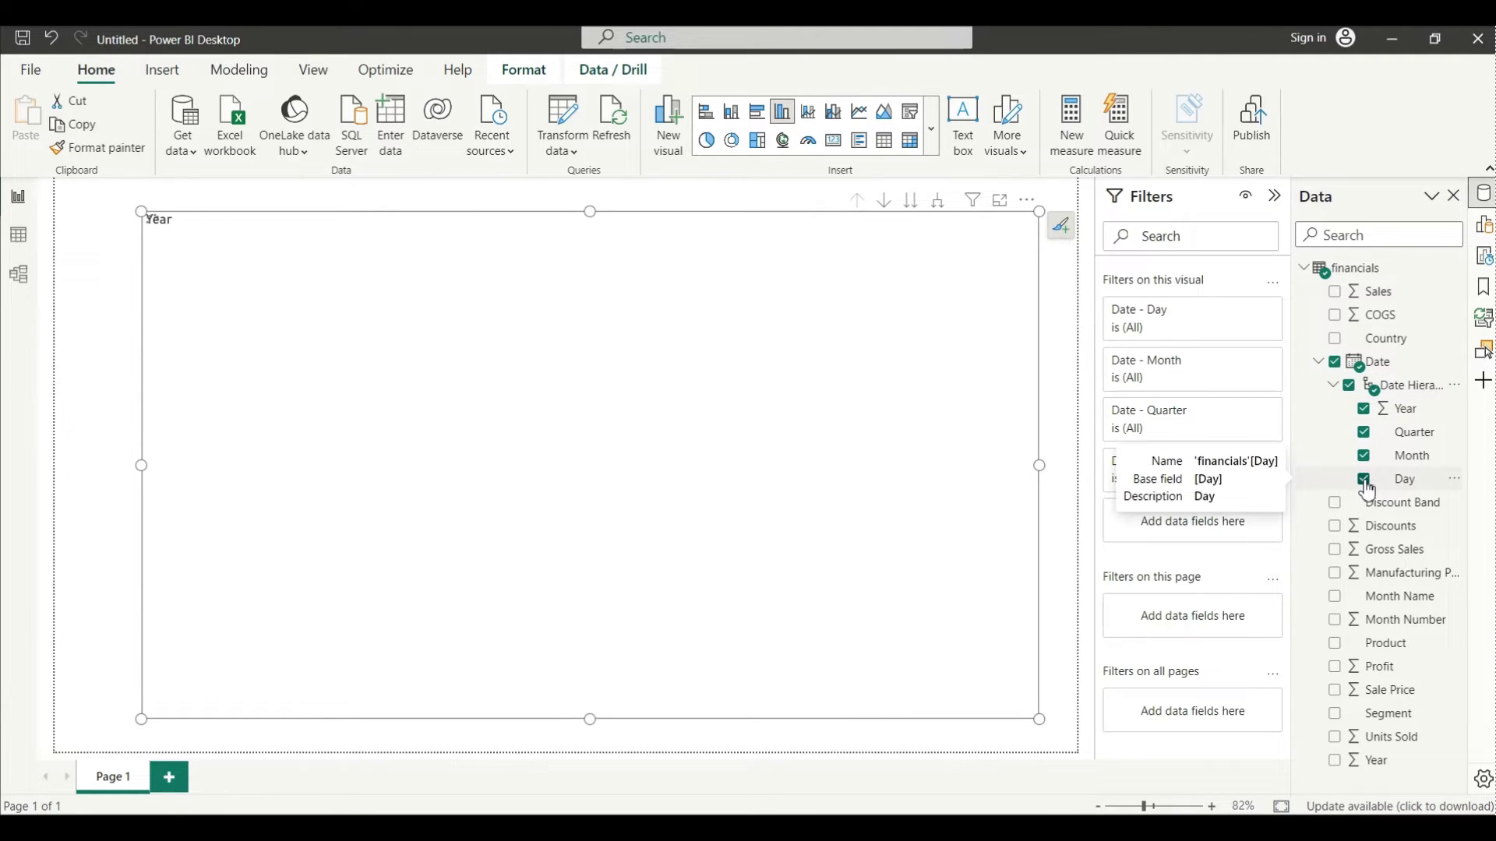
click(1364, 480)
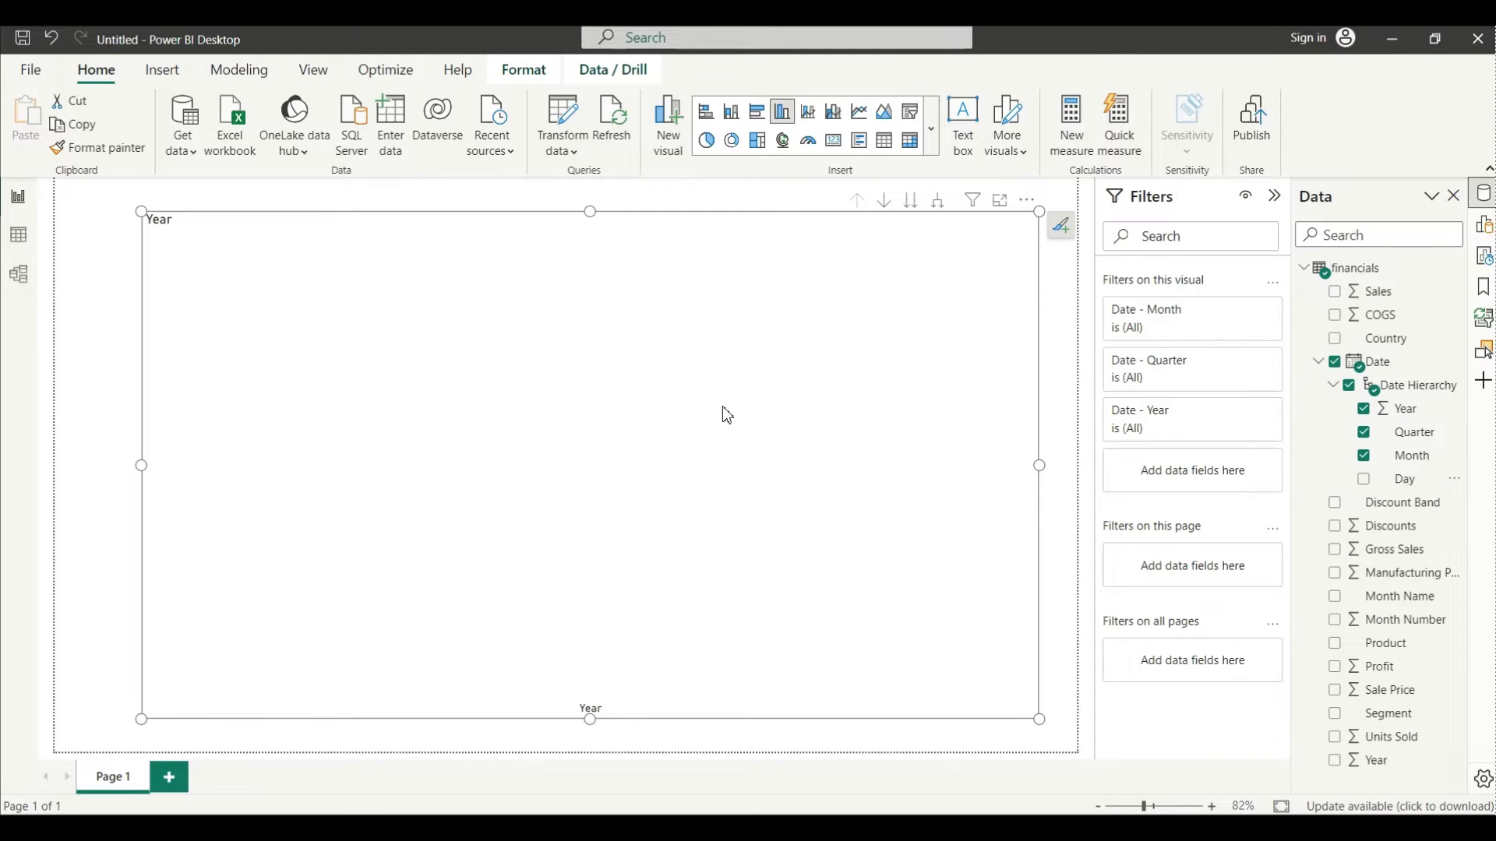
Add COGS, Sales and Profit fields as the chart's summed values.
click(1335, 315)
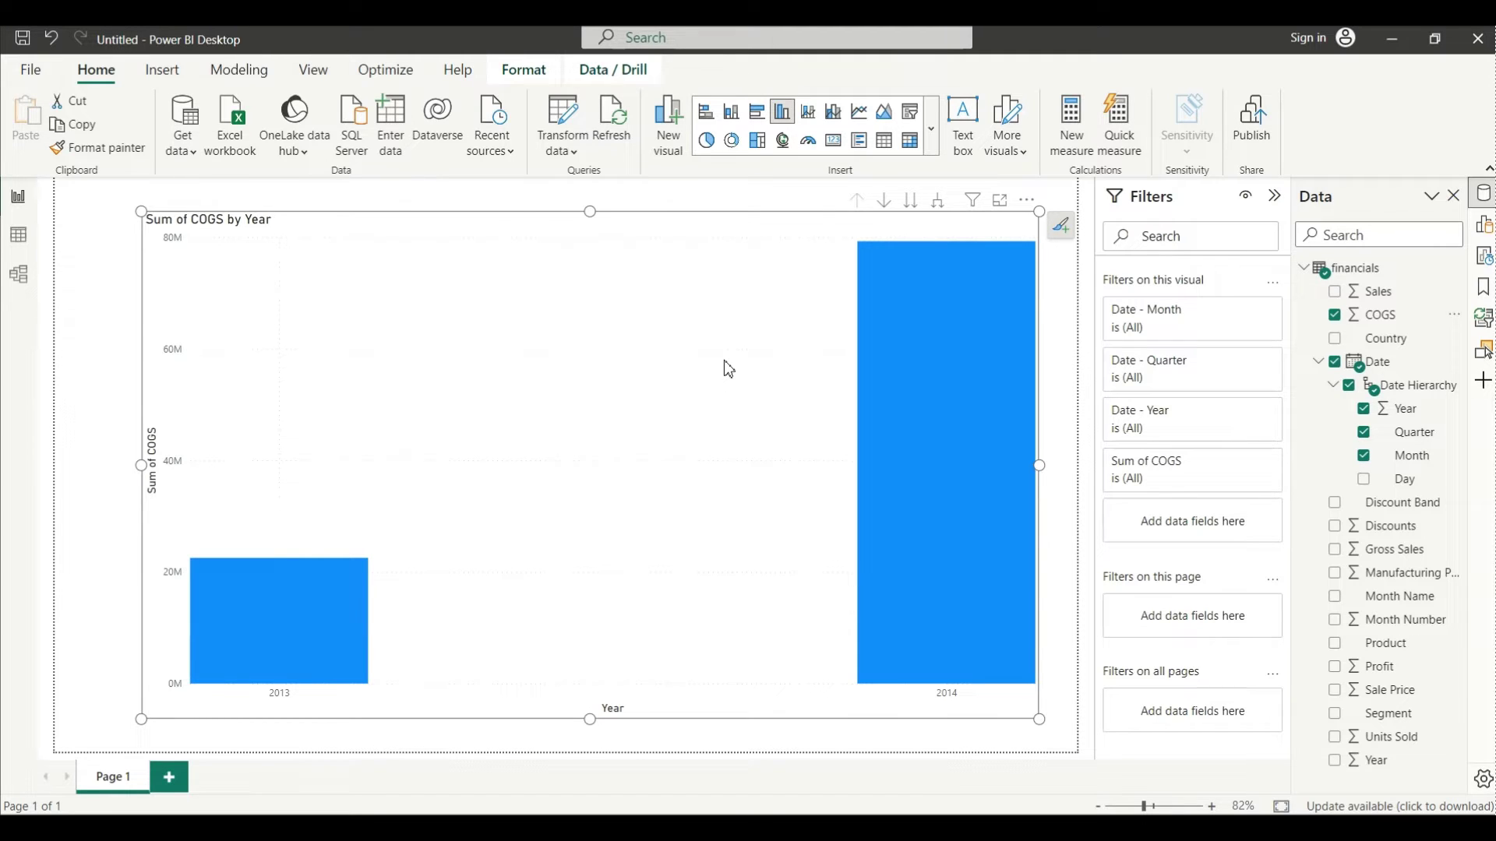
click(1335, 291)
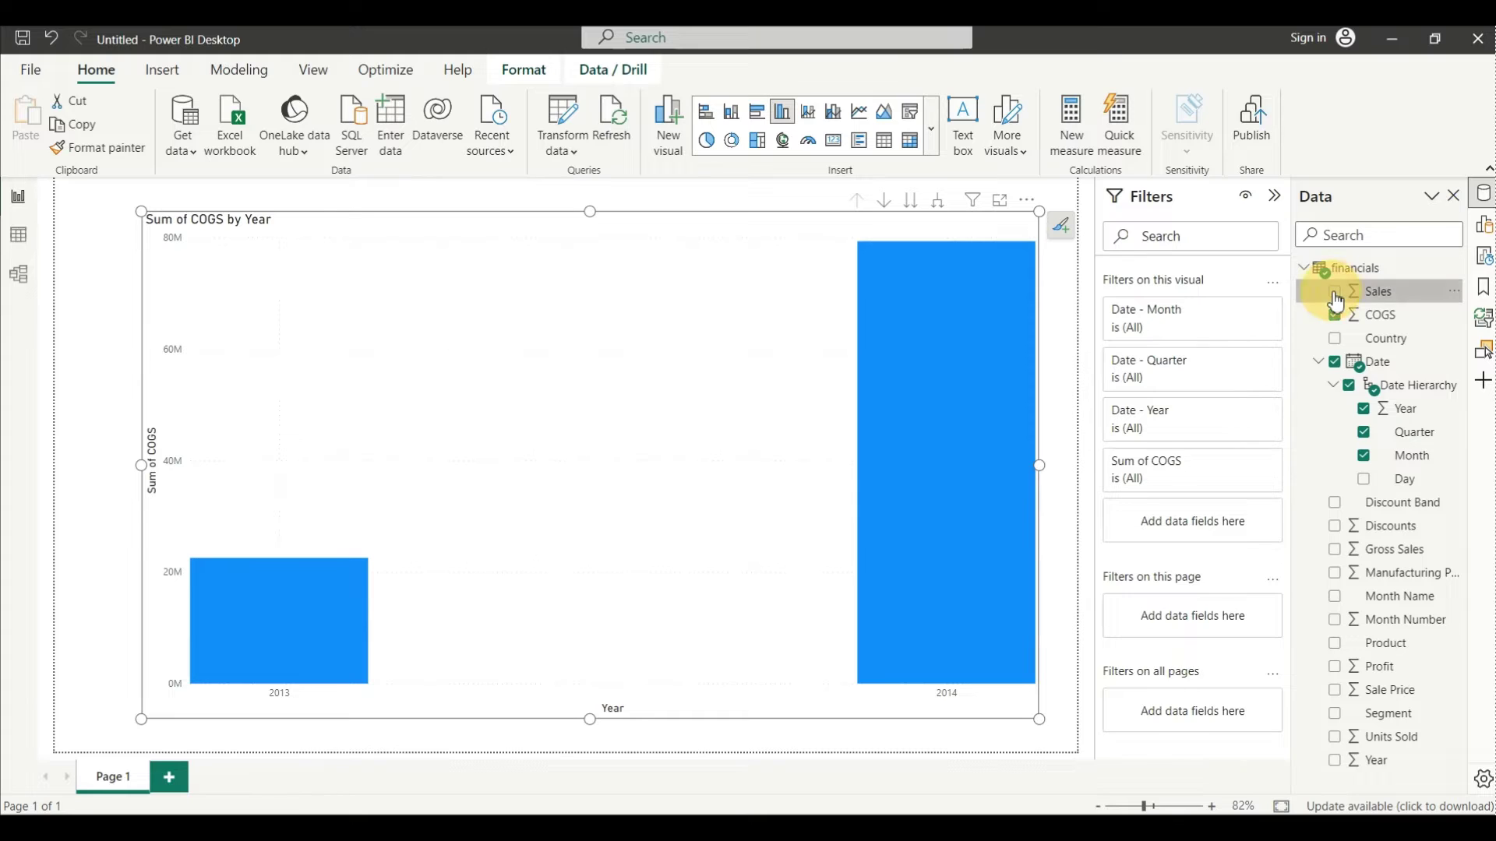
click(1335, 667)
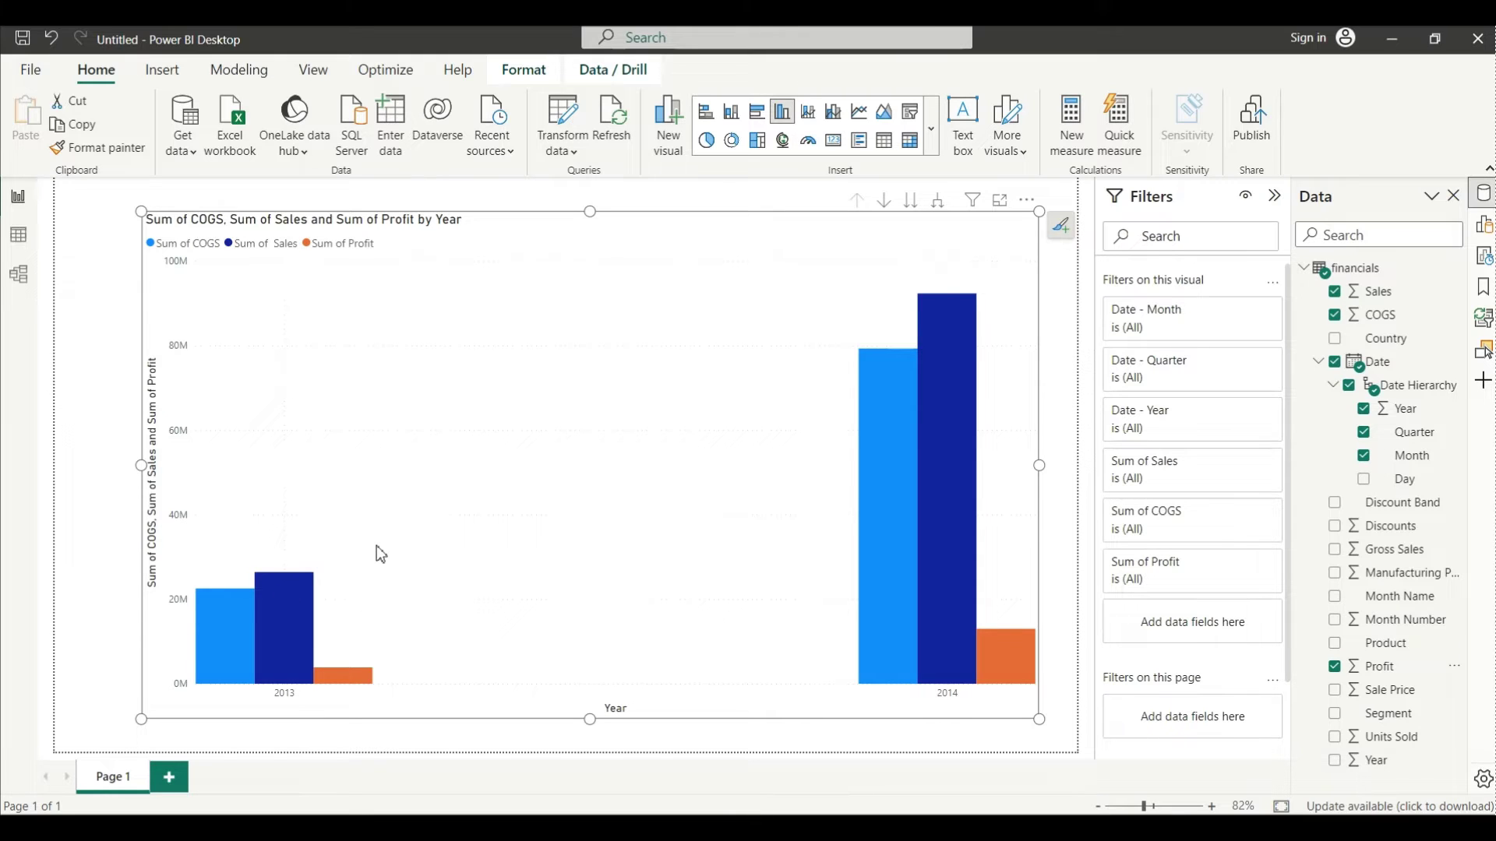
Shrink the chart from its top-left corner and test drilling between years, quarters and months.
click(911, 201)
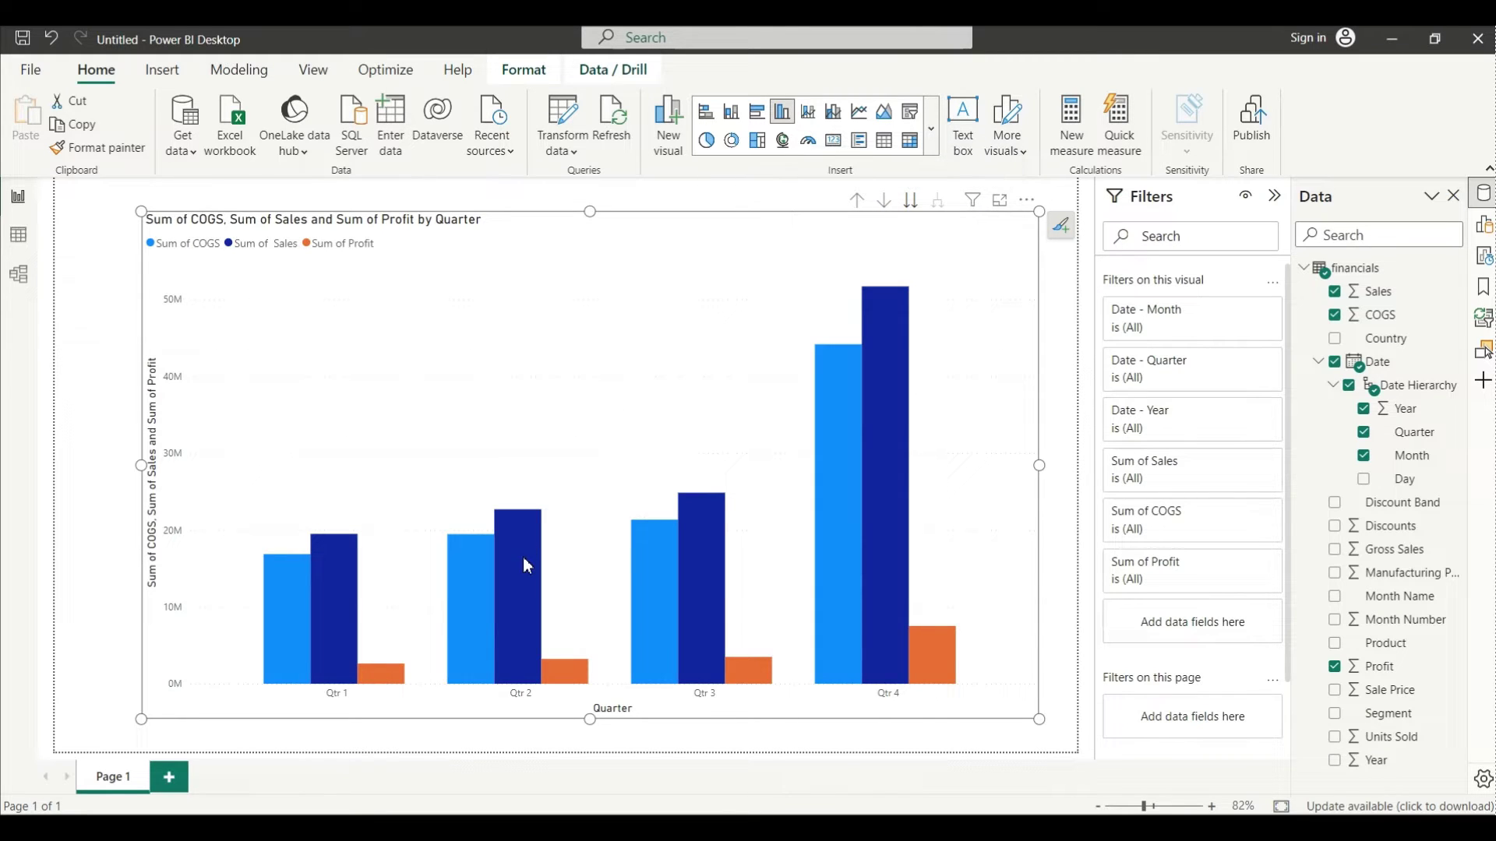
drag(141, 207, 153, 283)
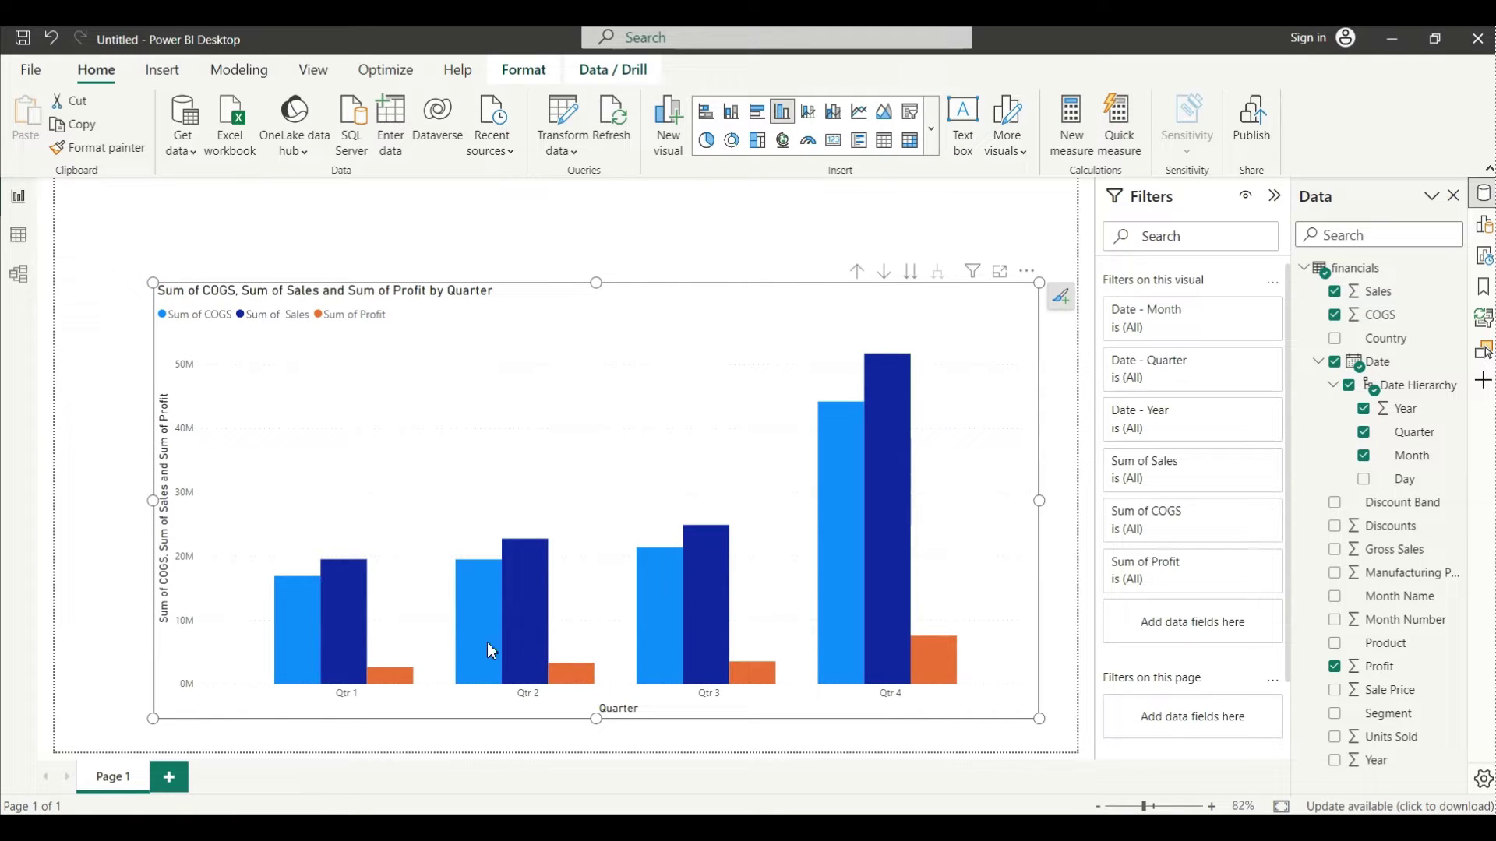
click(882, 274)
click(911, 275)
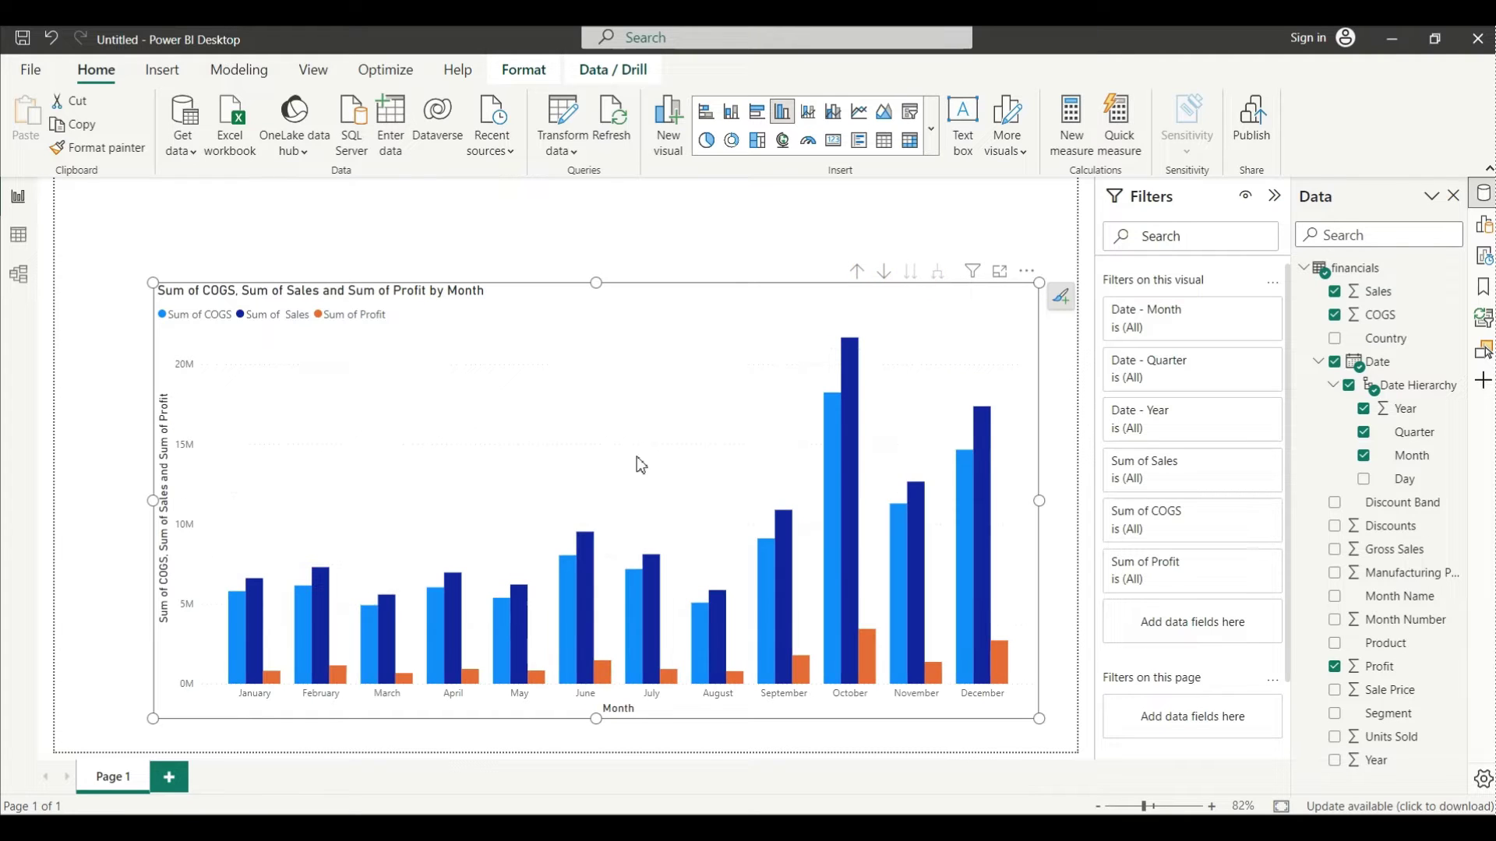
click(860, 272)
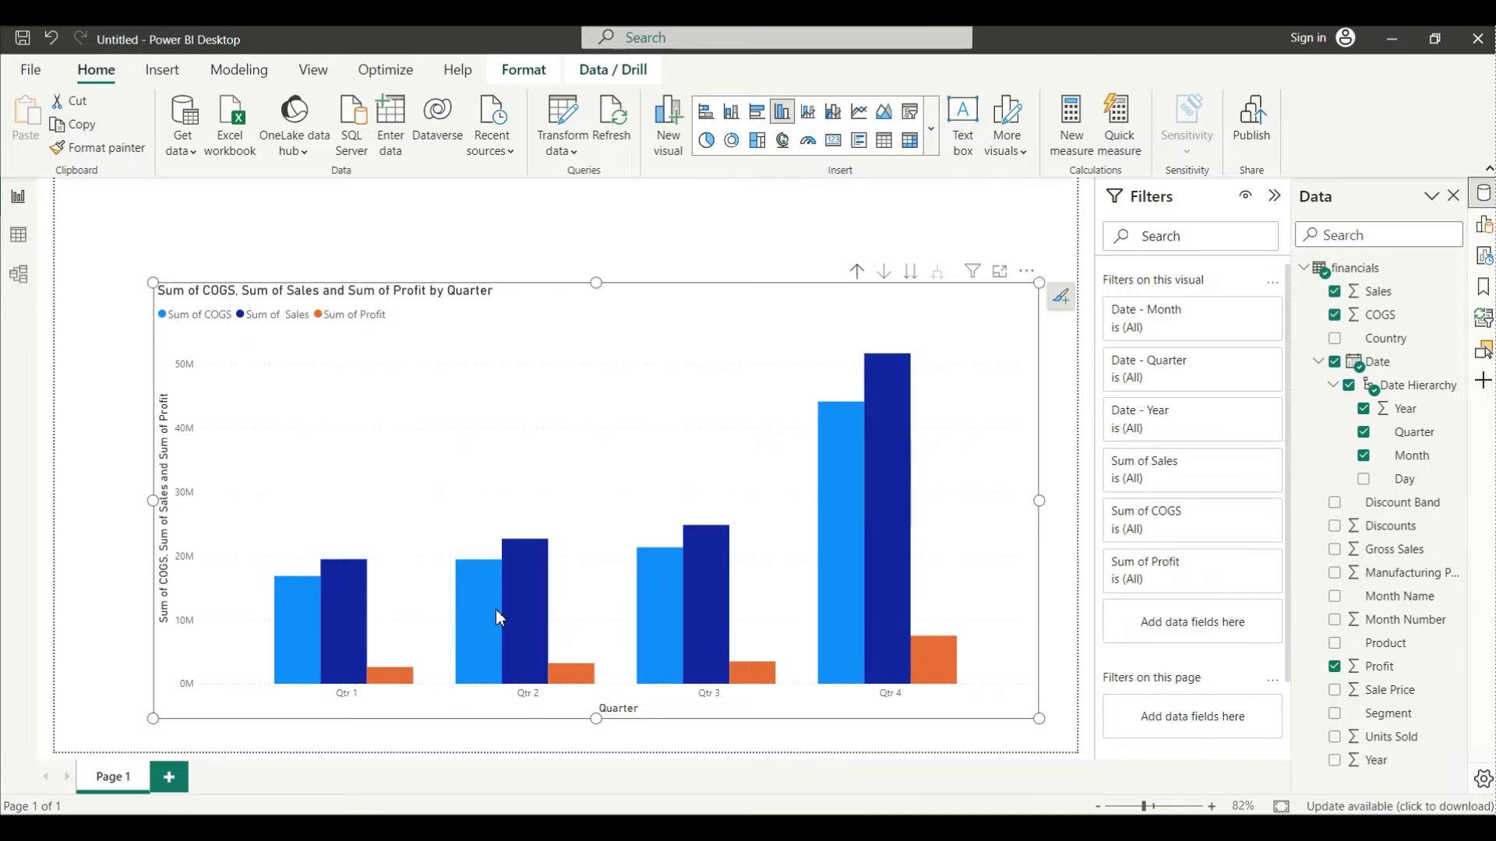
click(857, 271)
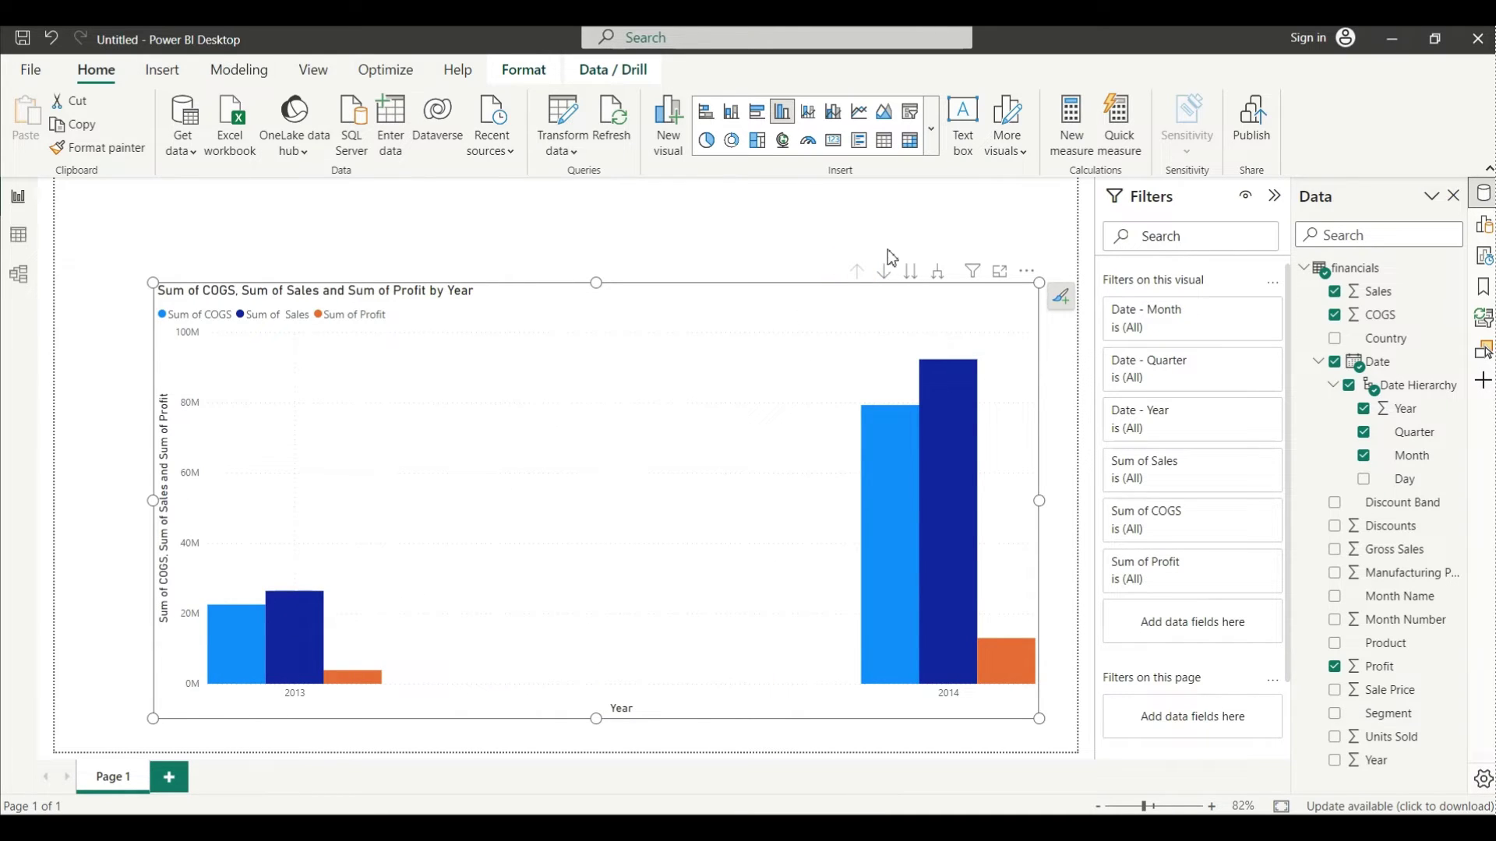
Toggle drill mode and step the chart down to months and back up to years.
click(884, 272)
click(885, 272)
click(910, 272)
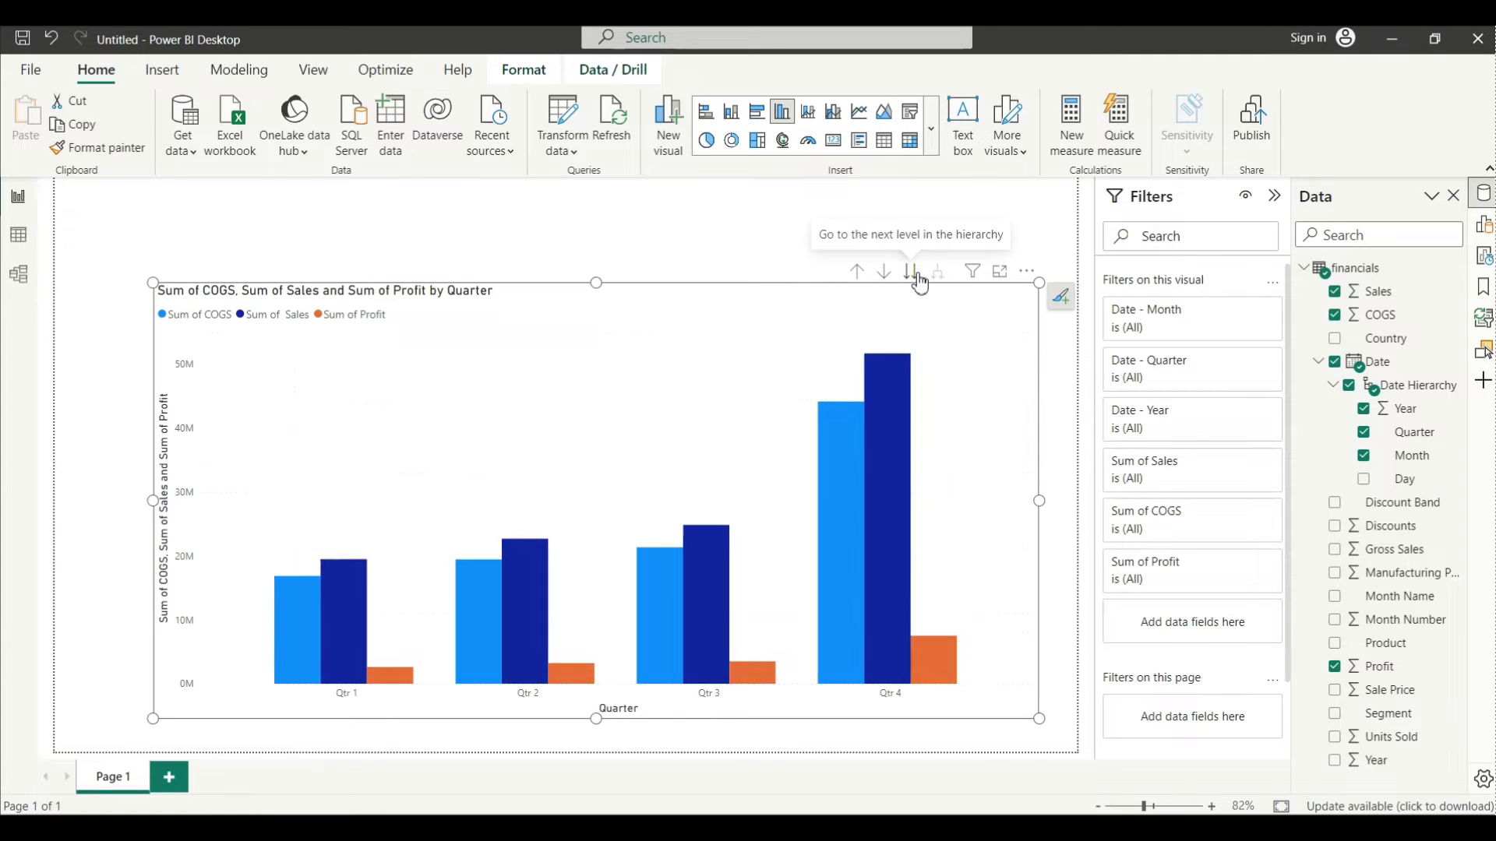
click(912, 272)
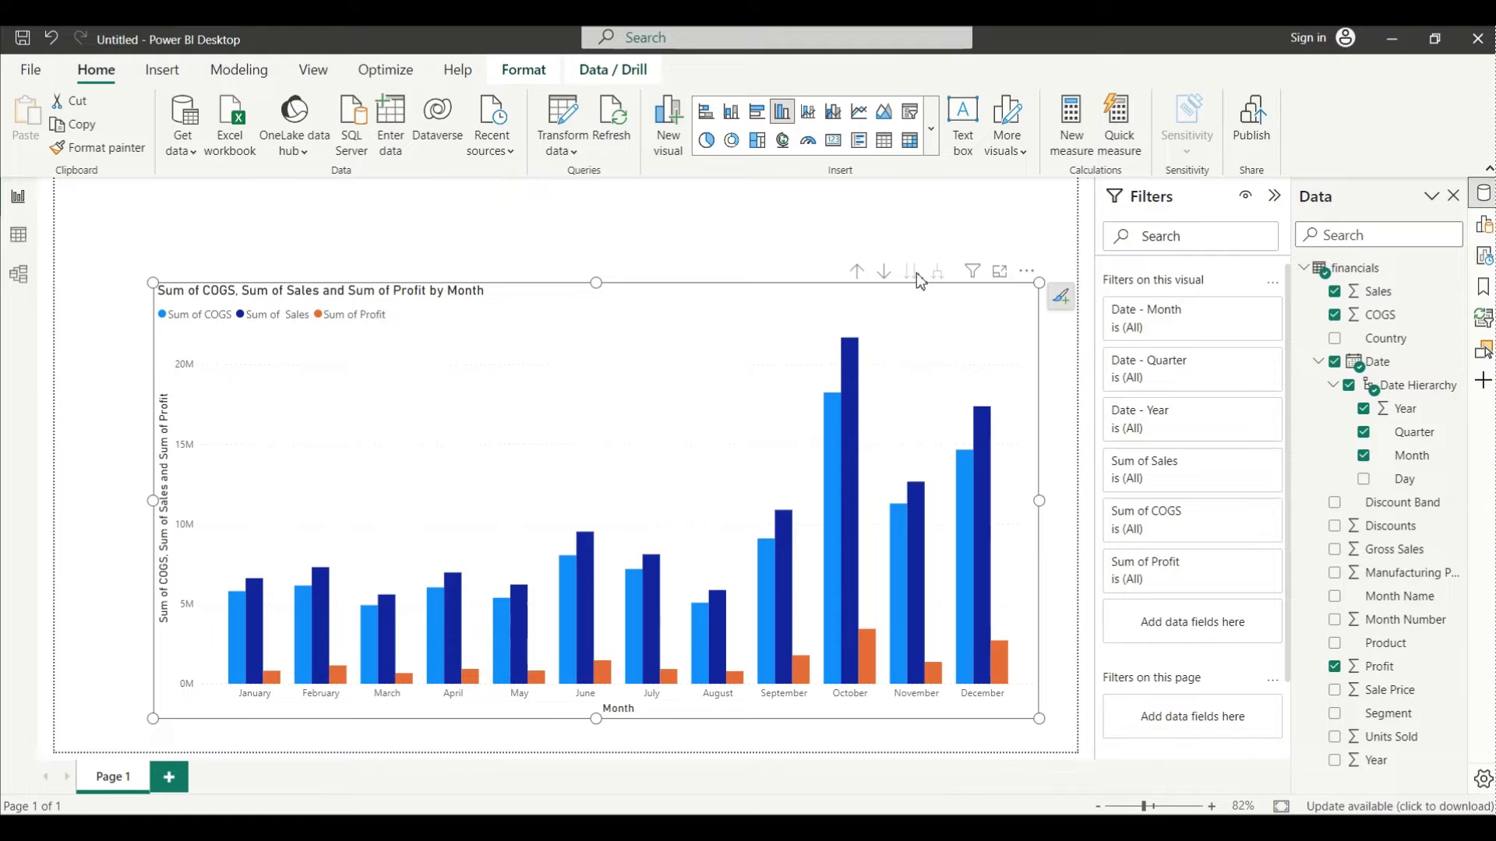
click(859, 273)
click(859, 273)
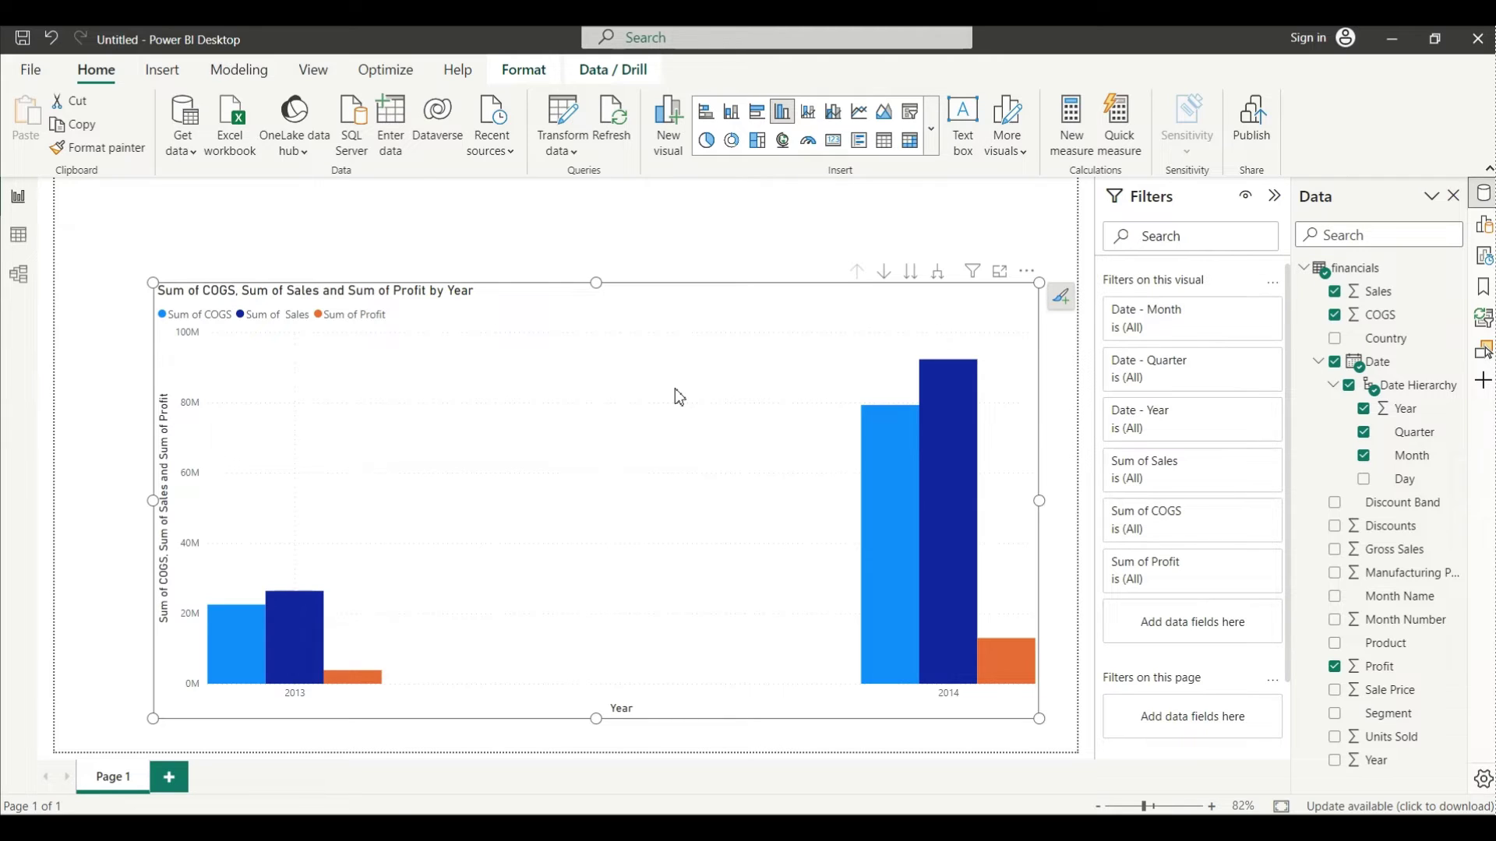
Drill the chart down through quarters and leave it at the month level.
click(885, 274)
click(911, 271)
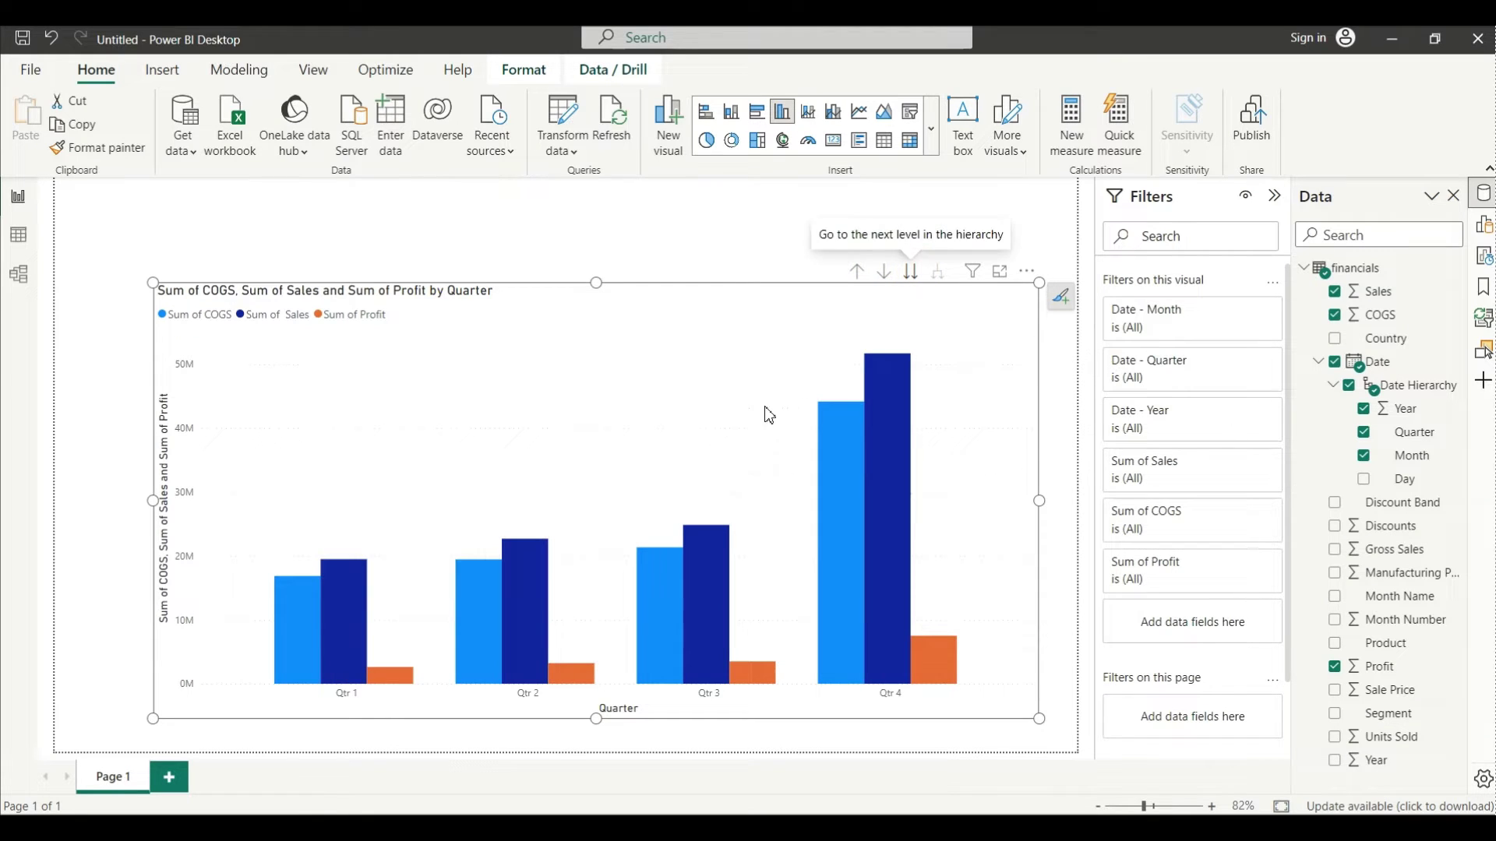
click(911, 271)
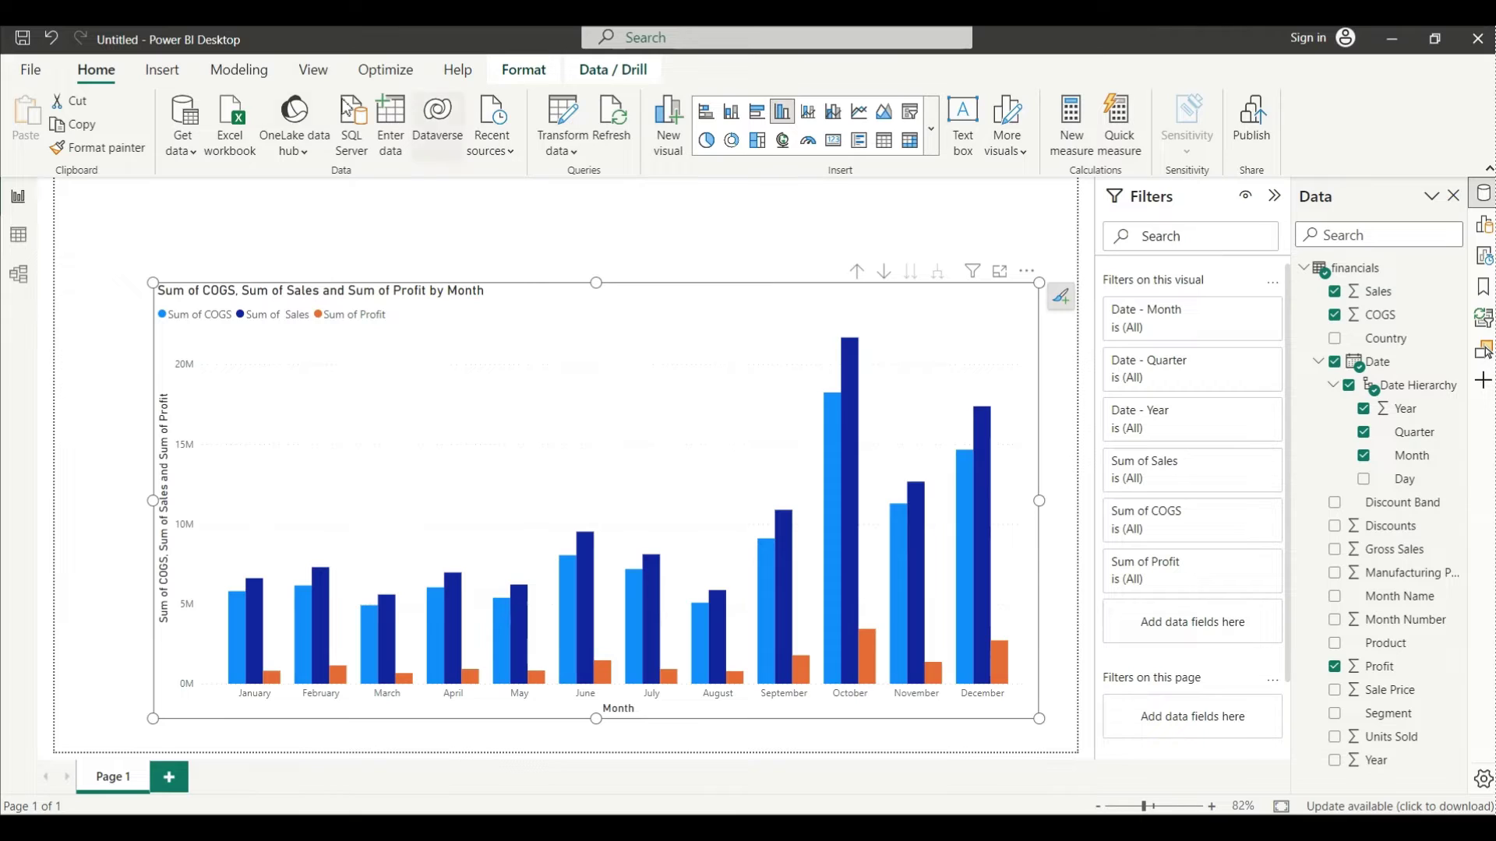
click(162, 71)
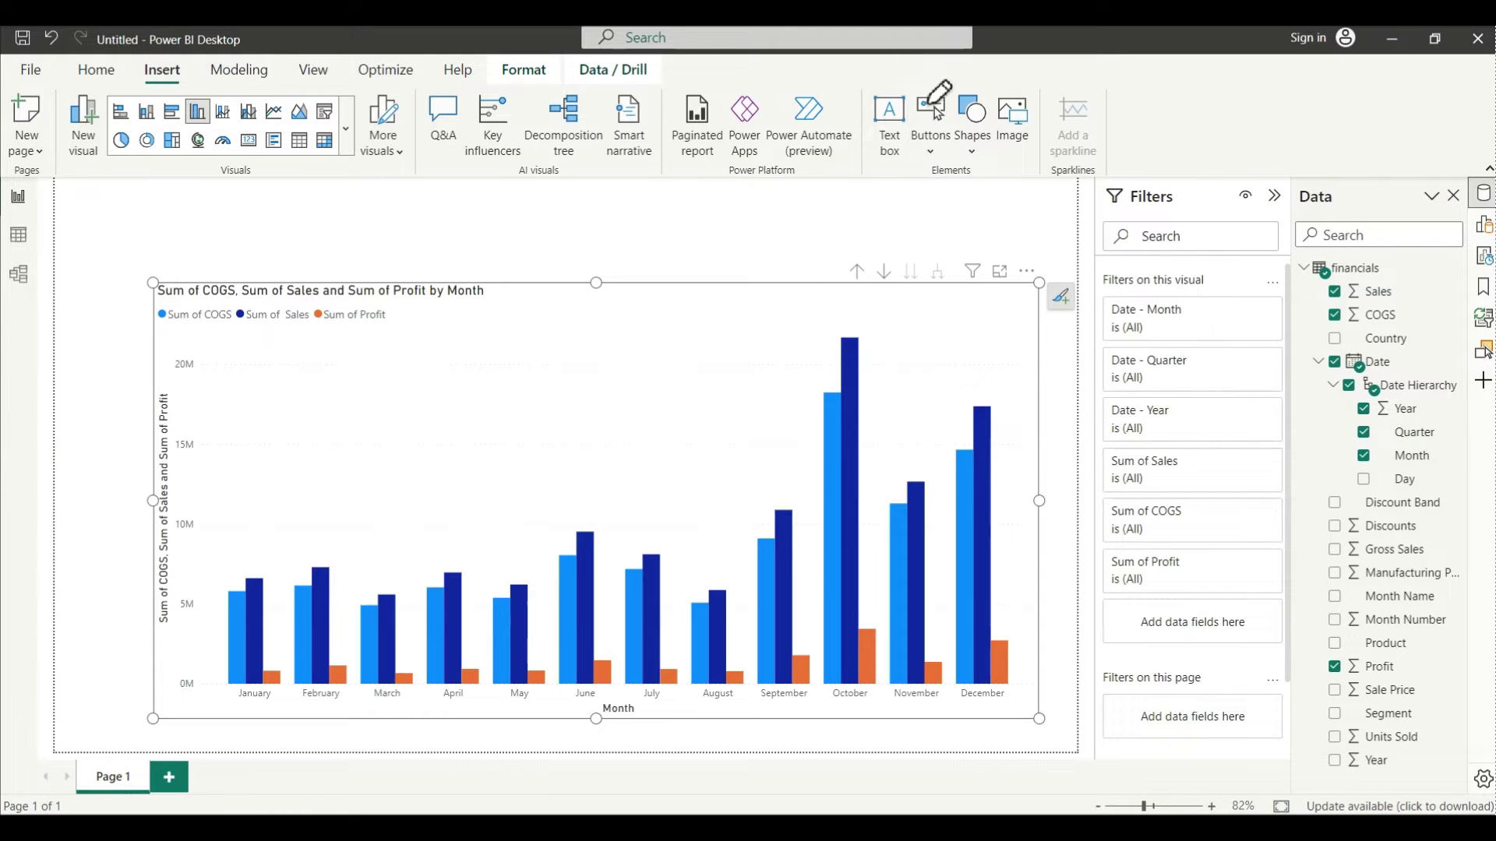
Insert a Bookmark navigator from the Buttons > Navigator menu into the space above the chart.
mouse_move(939, 75)
mouse_down()
mouse_move(910, 165)
mouse_move(983, 109)
mouse_move(911, 92)
mouse_move(935, 109)
mouse_up()
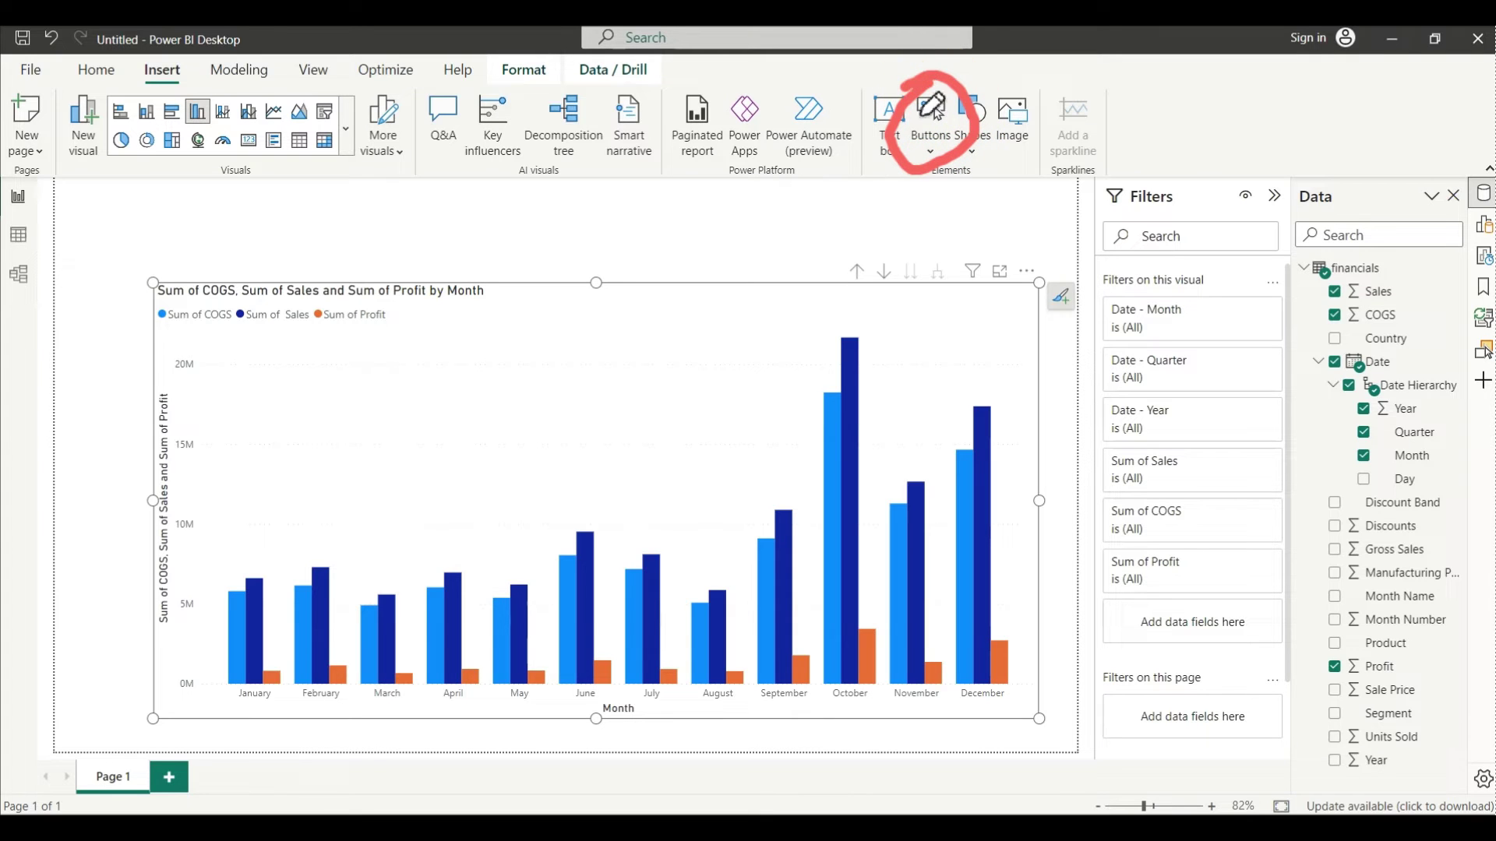
click(43, 514)
click(931, 155)
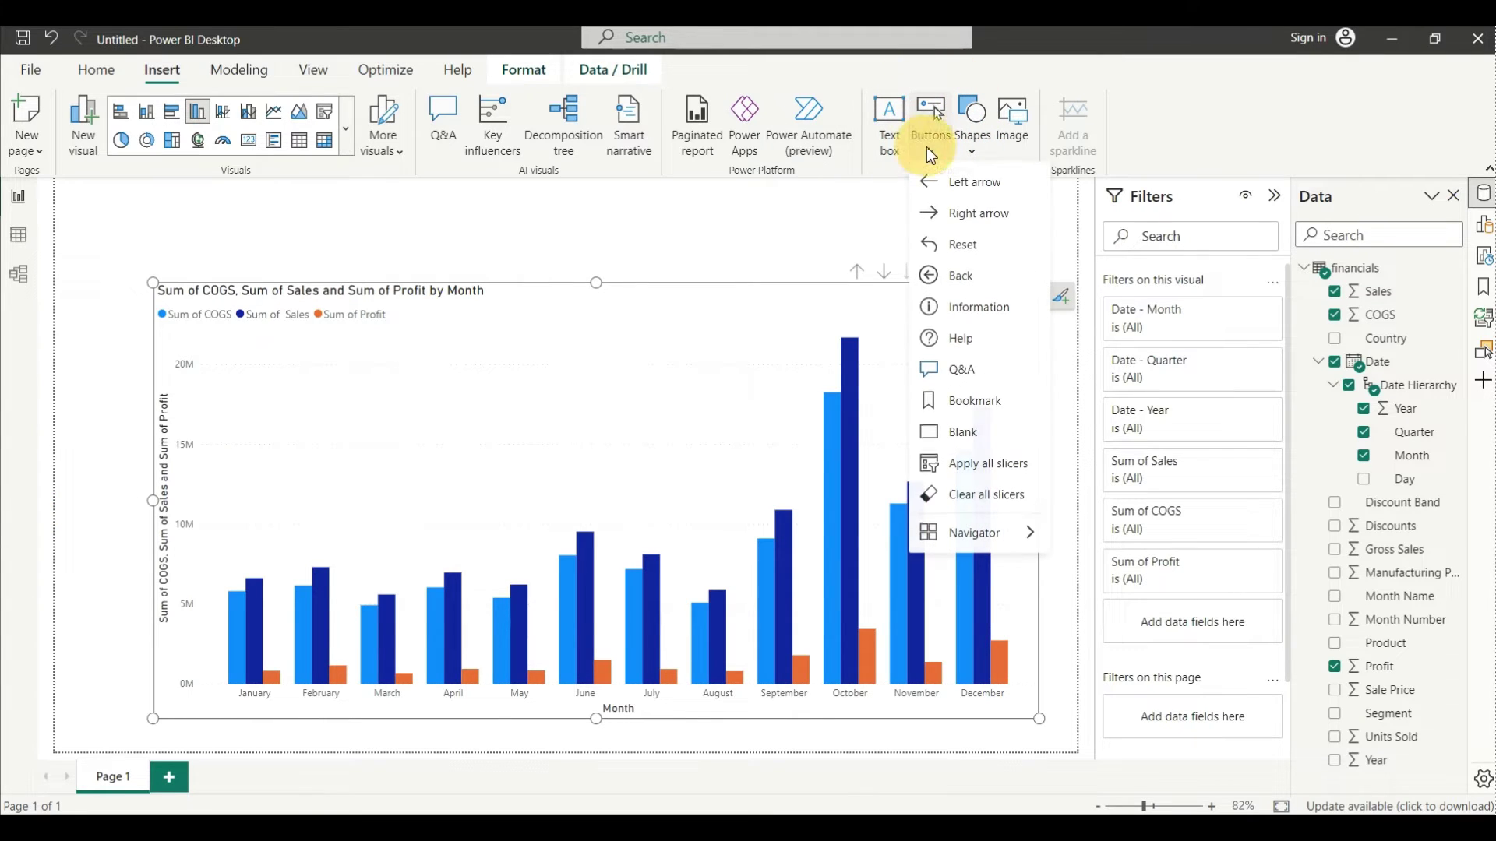
mouse_move(980, 537)
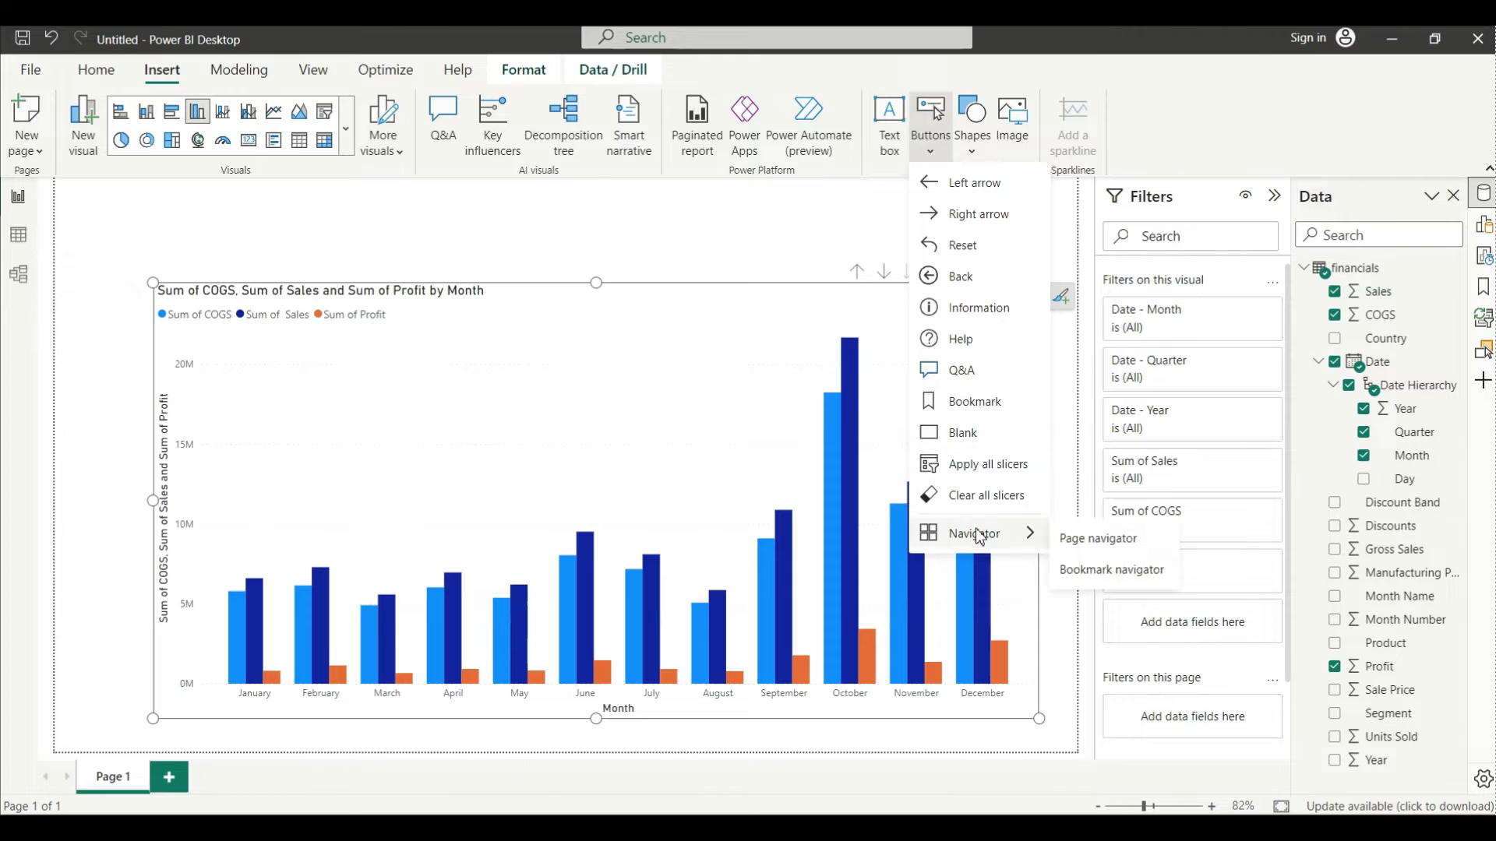
click(1108, 574)
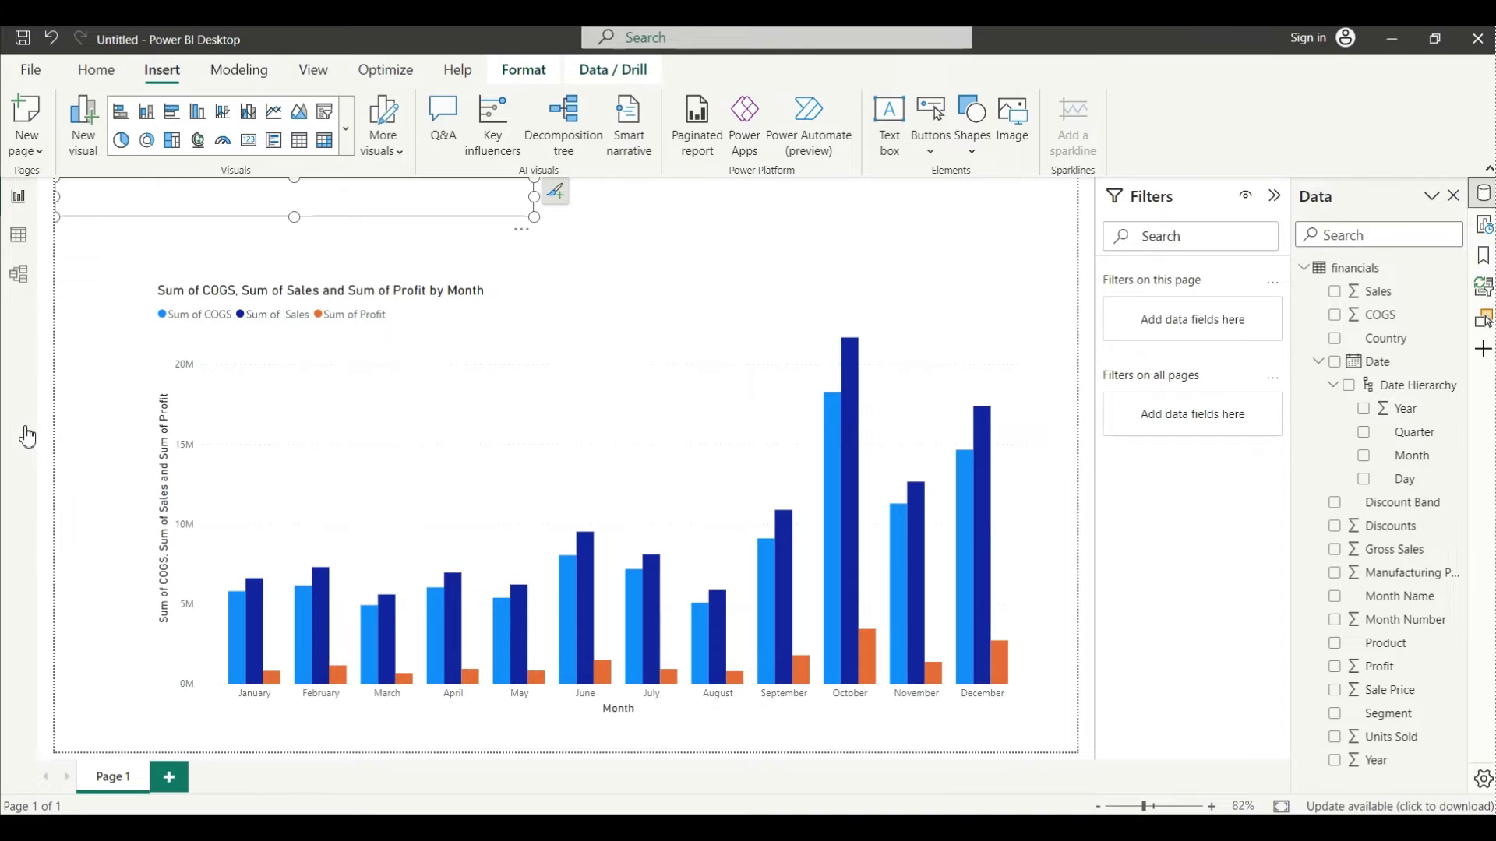
click(33, 554)
click(1475, 132)
mouse_move(1480, 129)
mouse_down()
mouse_move(1466, 229)
mouse_move(1484, 350)
mouse_up()
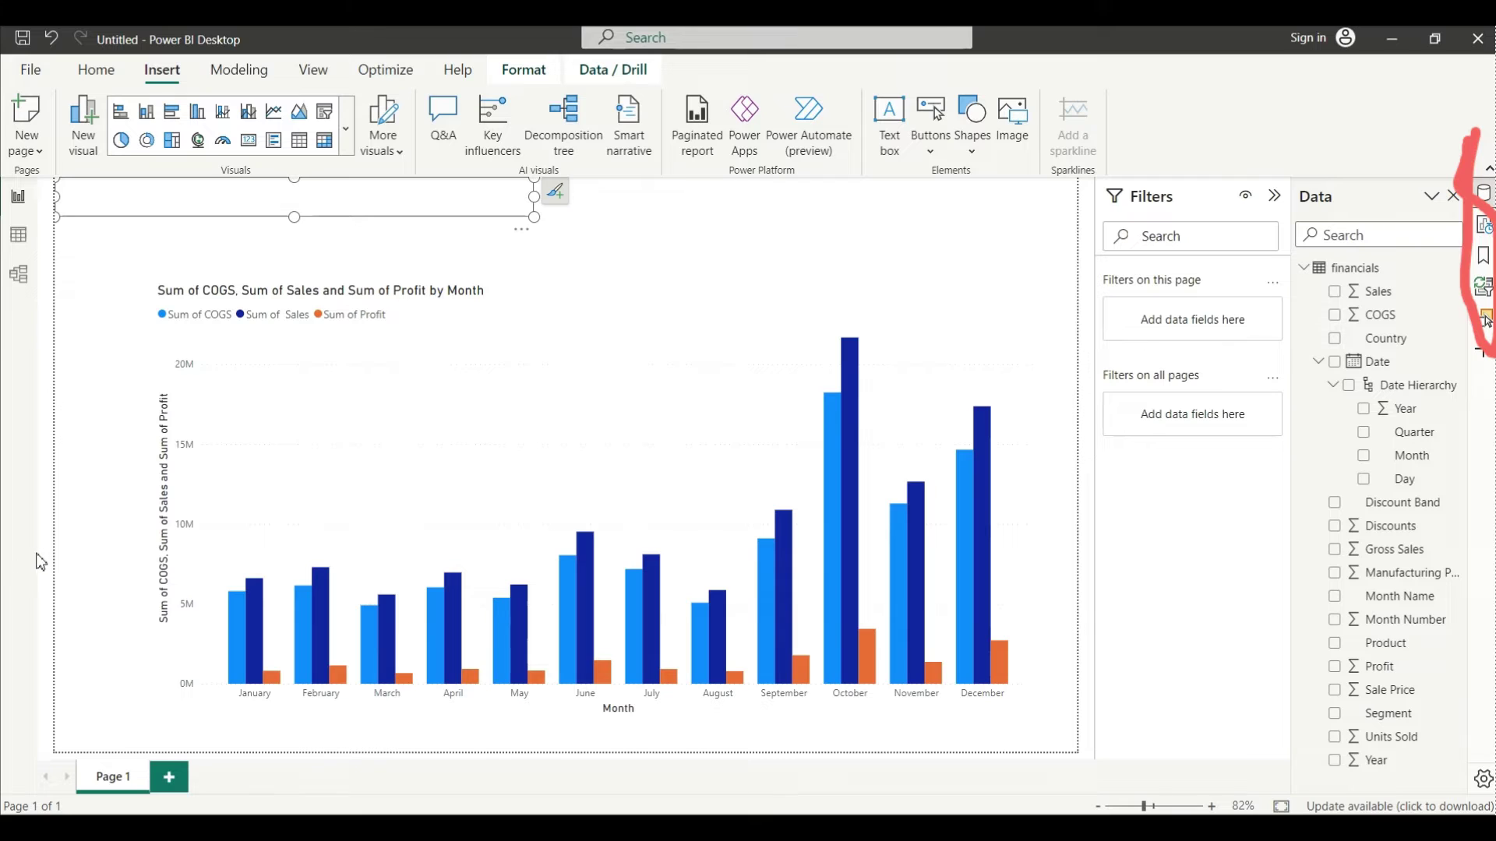
click(47, 524)
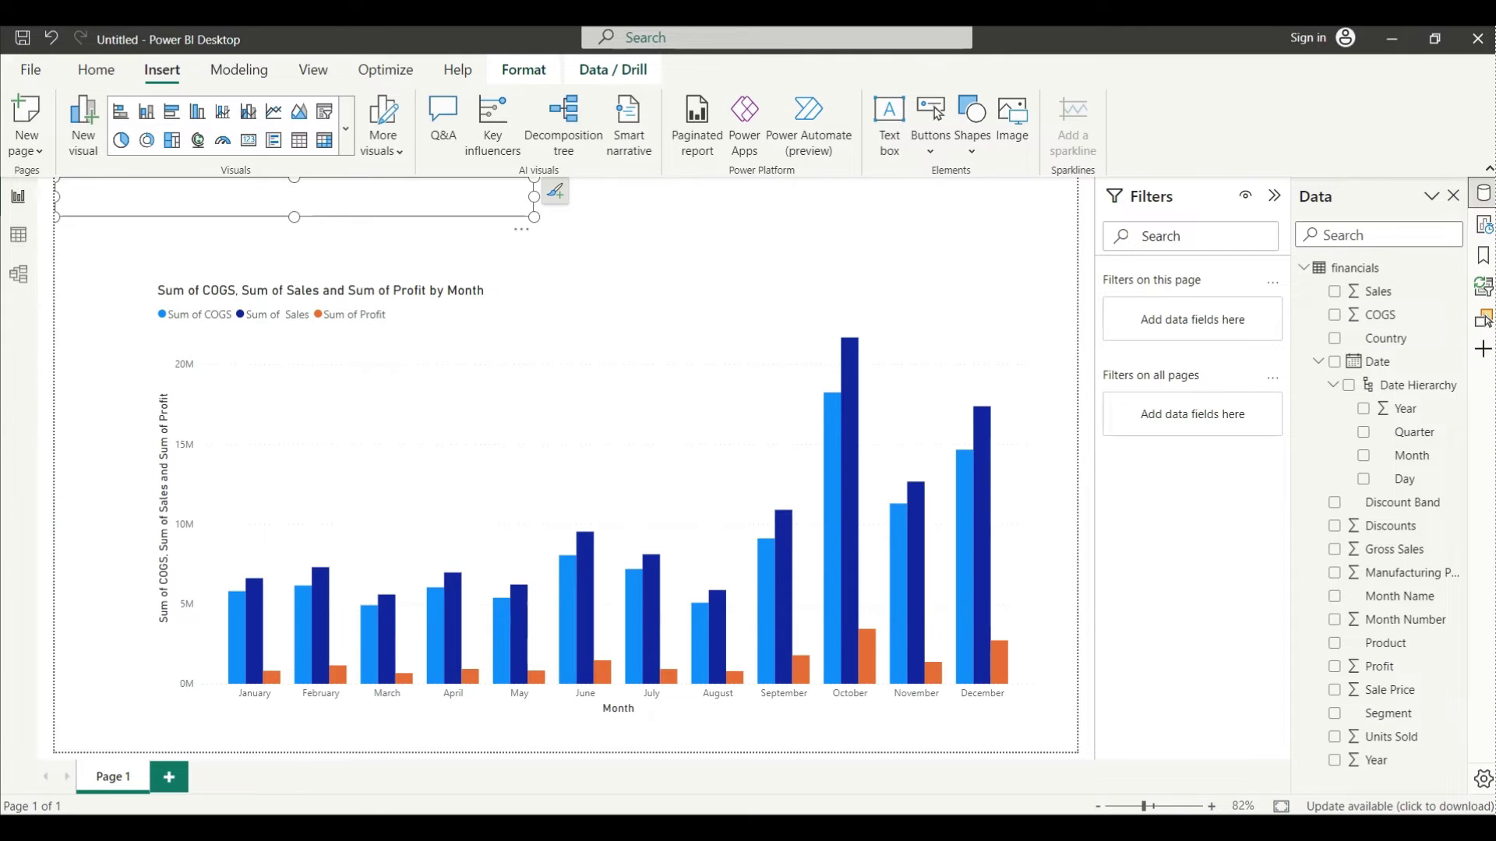
Enable the Format and Build a visual panes, then show the Bookmarks pane beside Filters.
click(1482, 349)
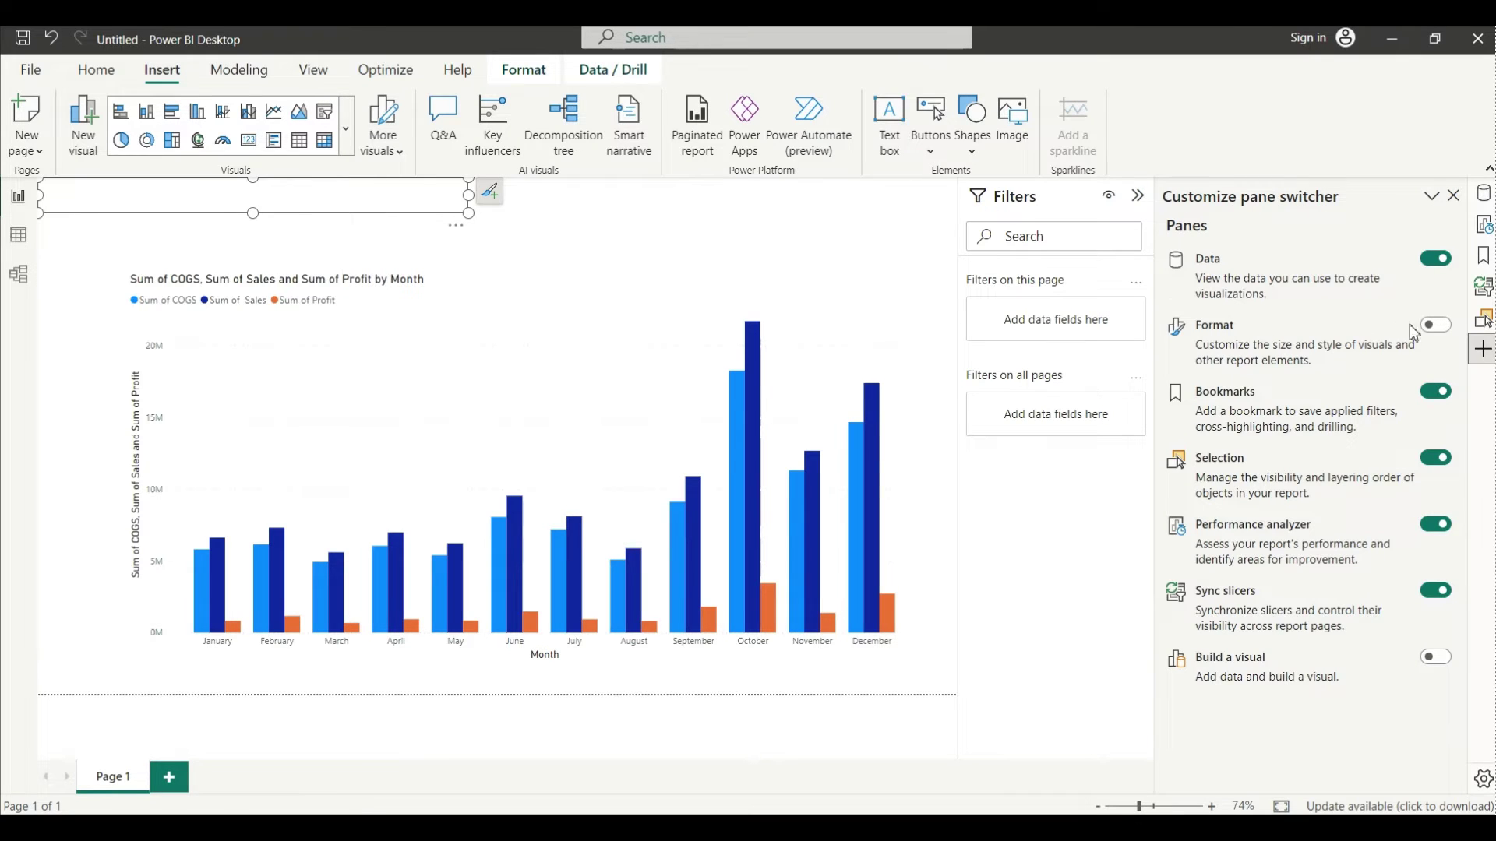
click(1434, 329)
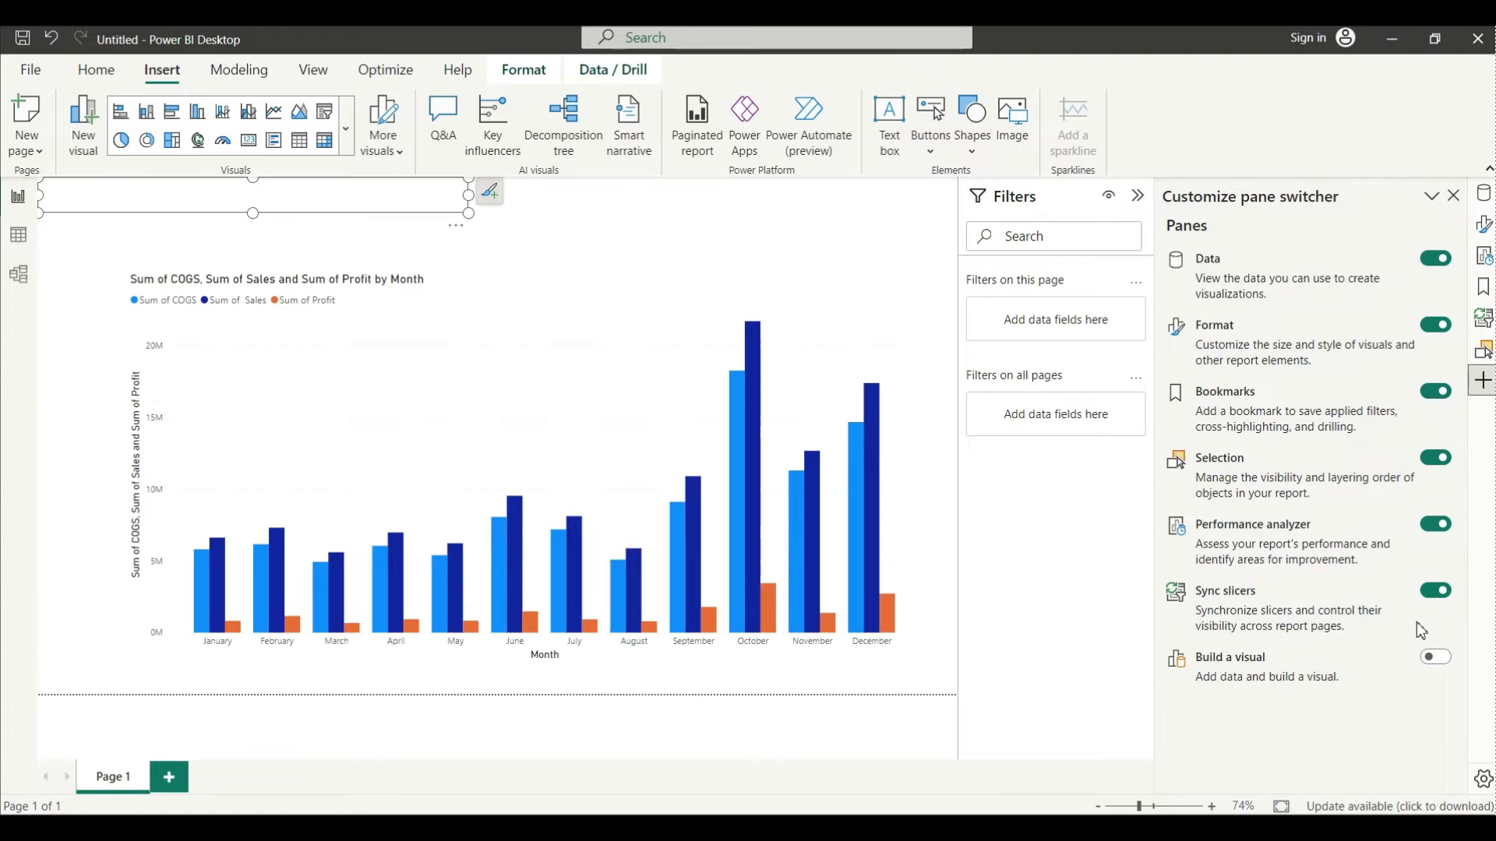
click(1431, 659)
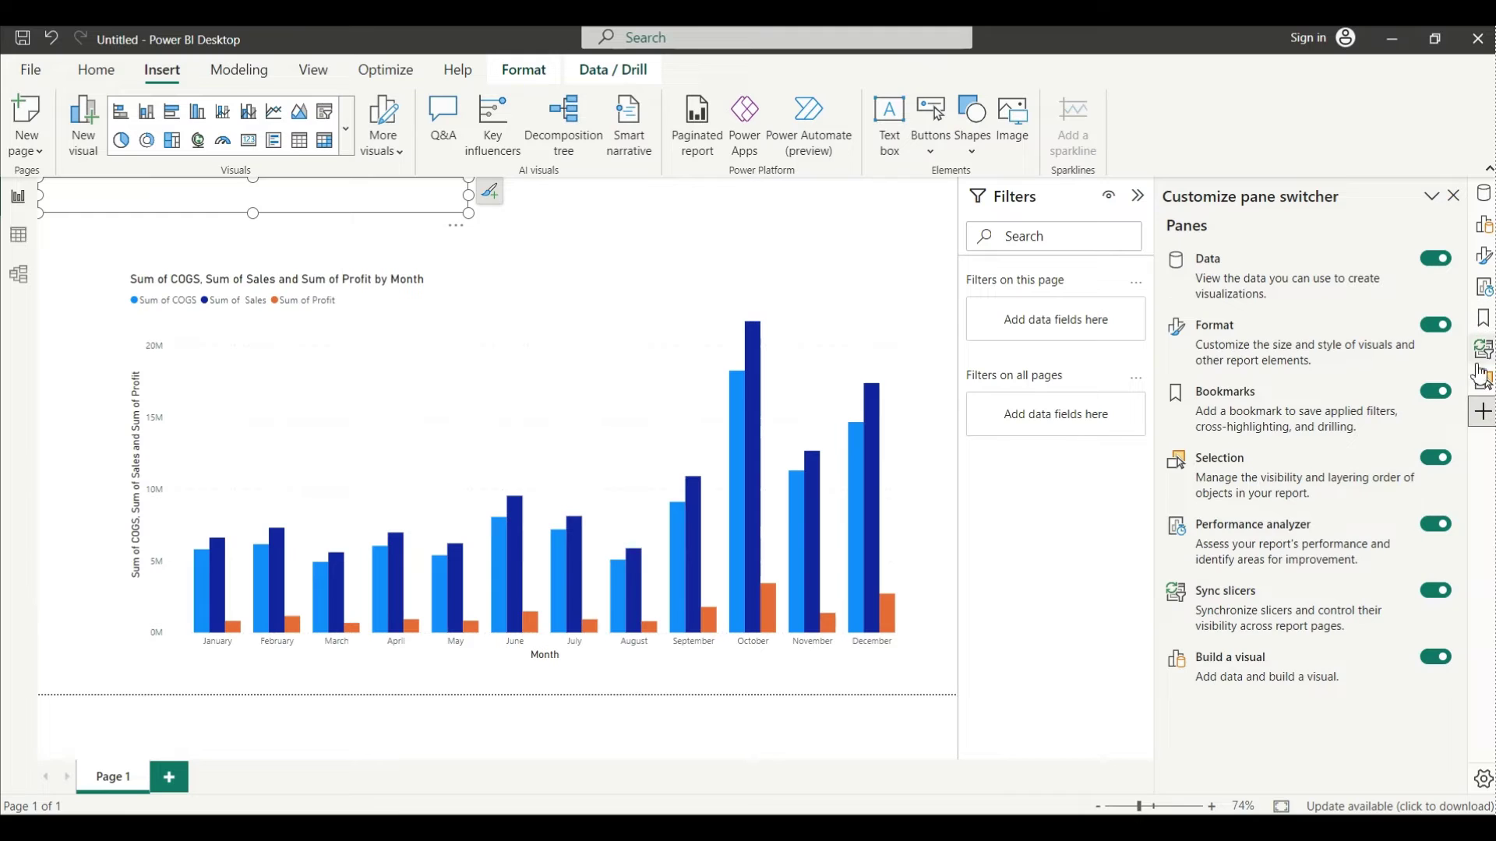
click(1453, 197)
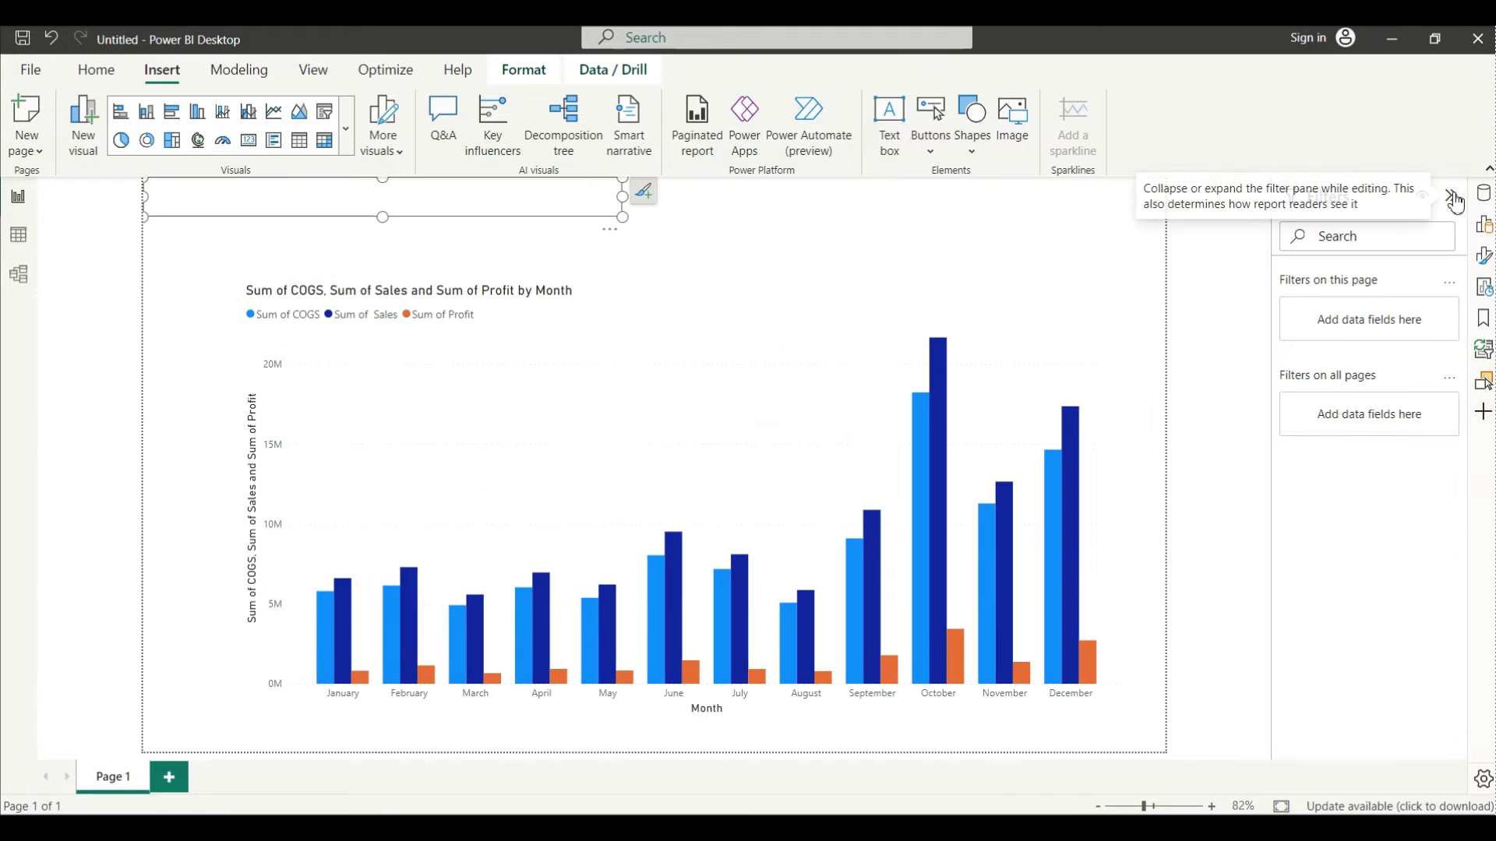
click(1484, 335)
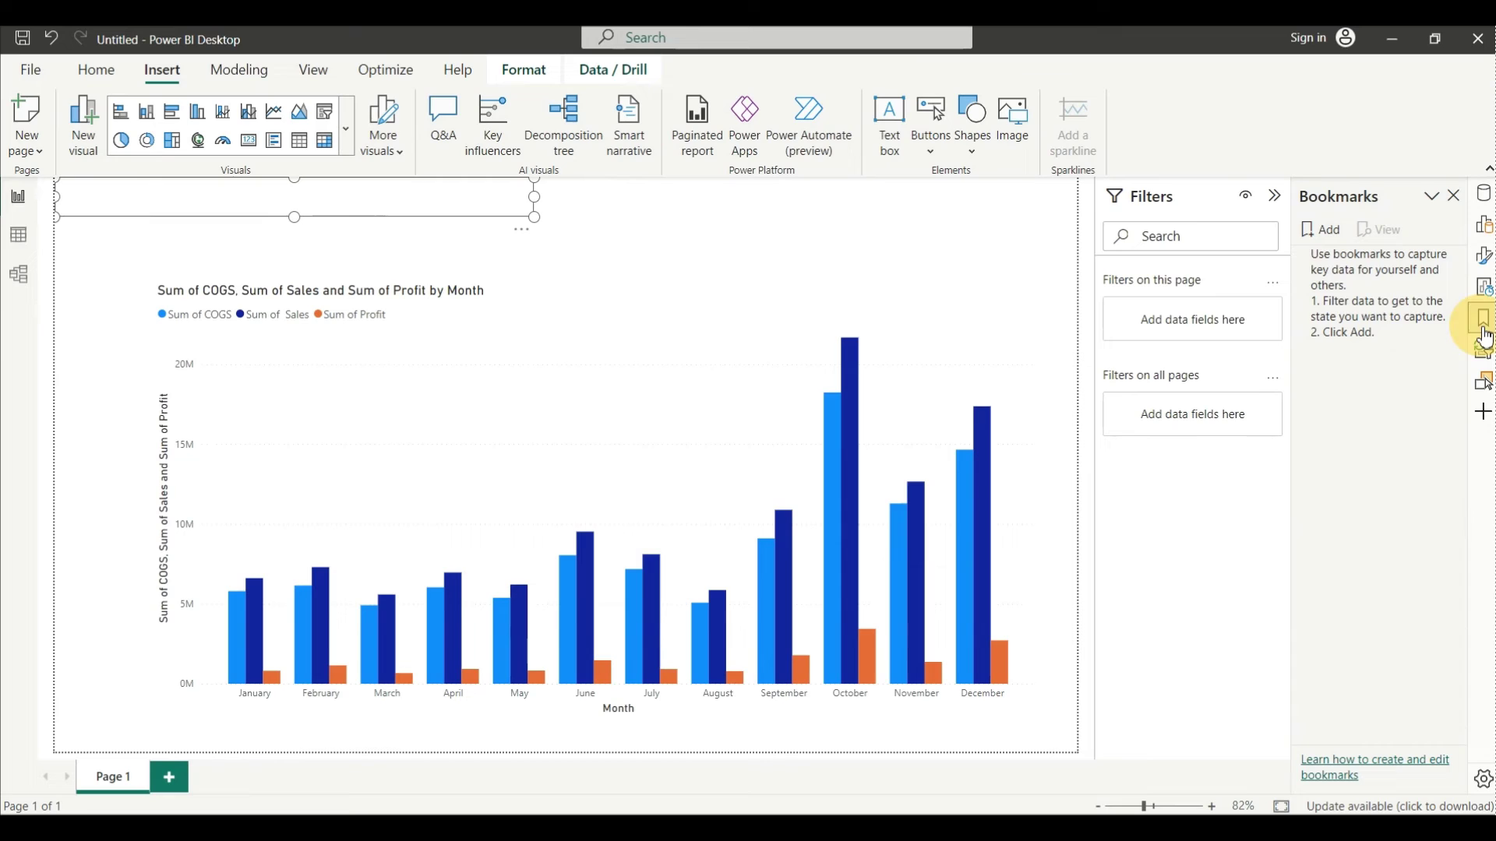
Add three bookmarks and rename them Year, Quarter and Month.
click(1329, 233)
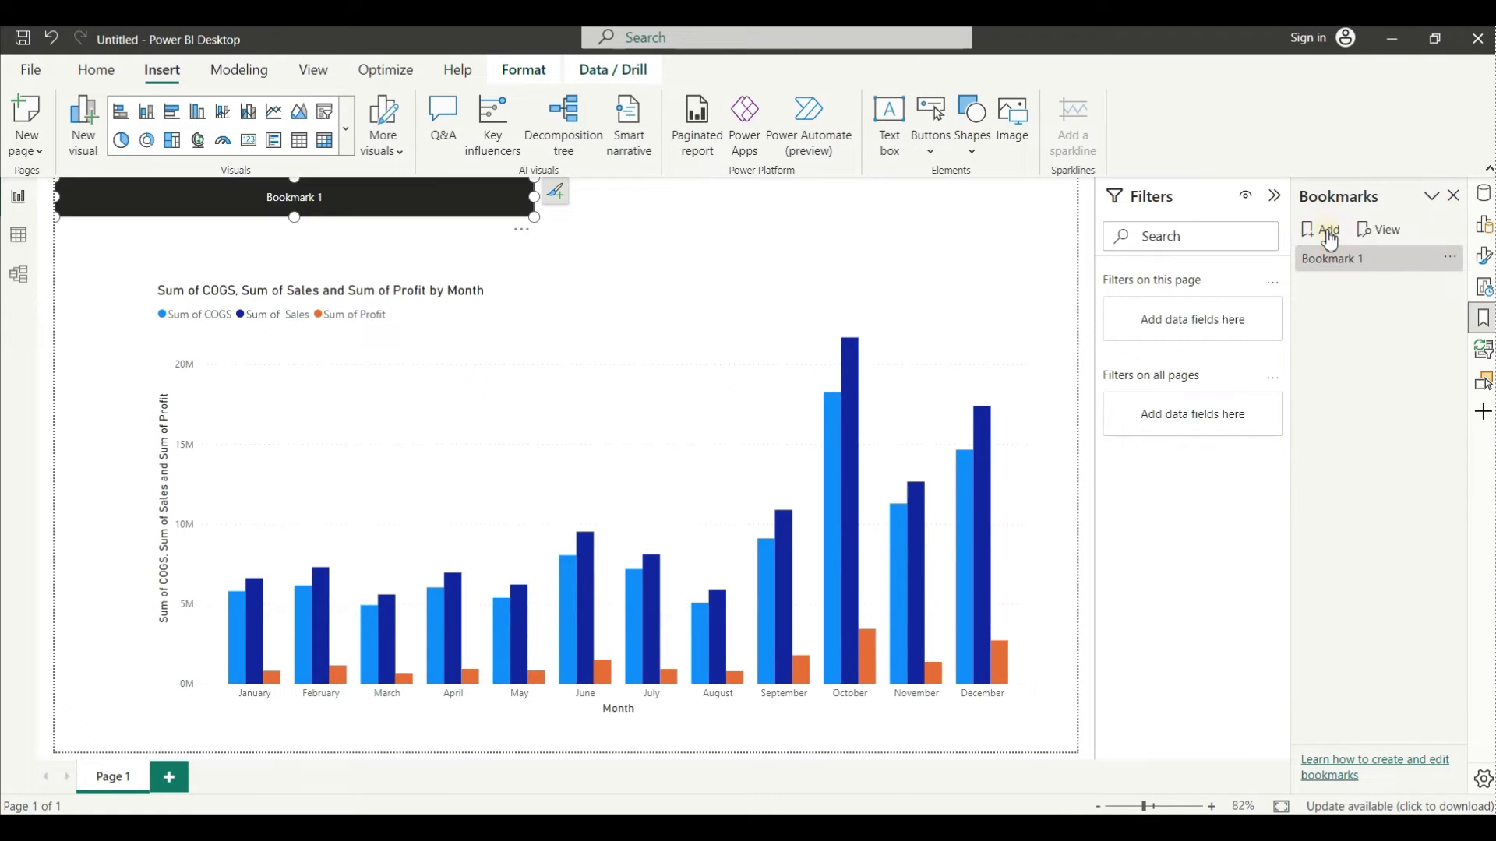
double_click(1340, 258)
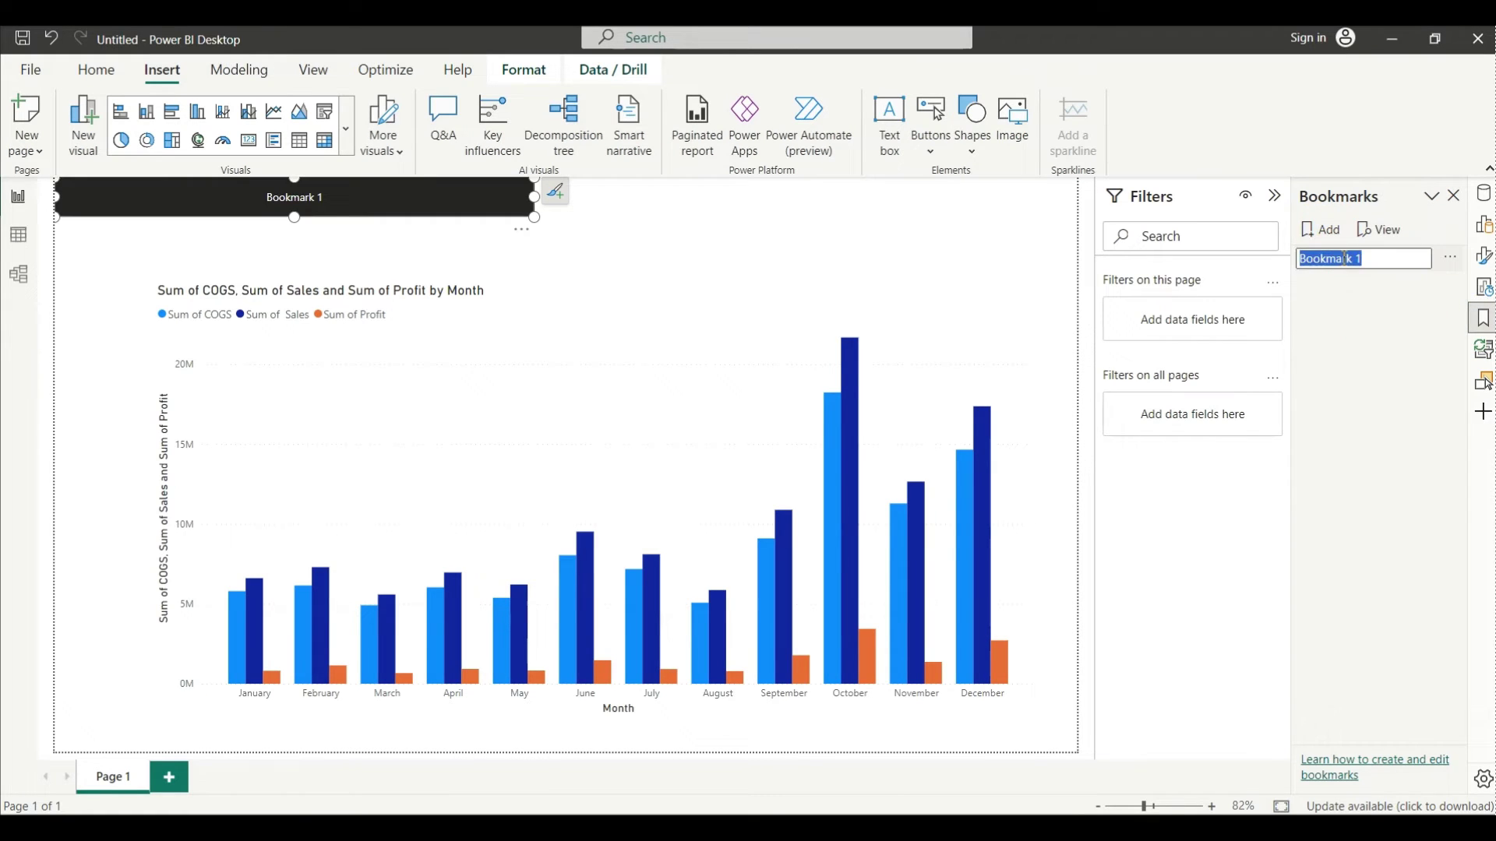
key(BackSpace)
click(1322, 229)
double_click(1342, 287)
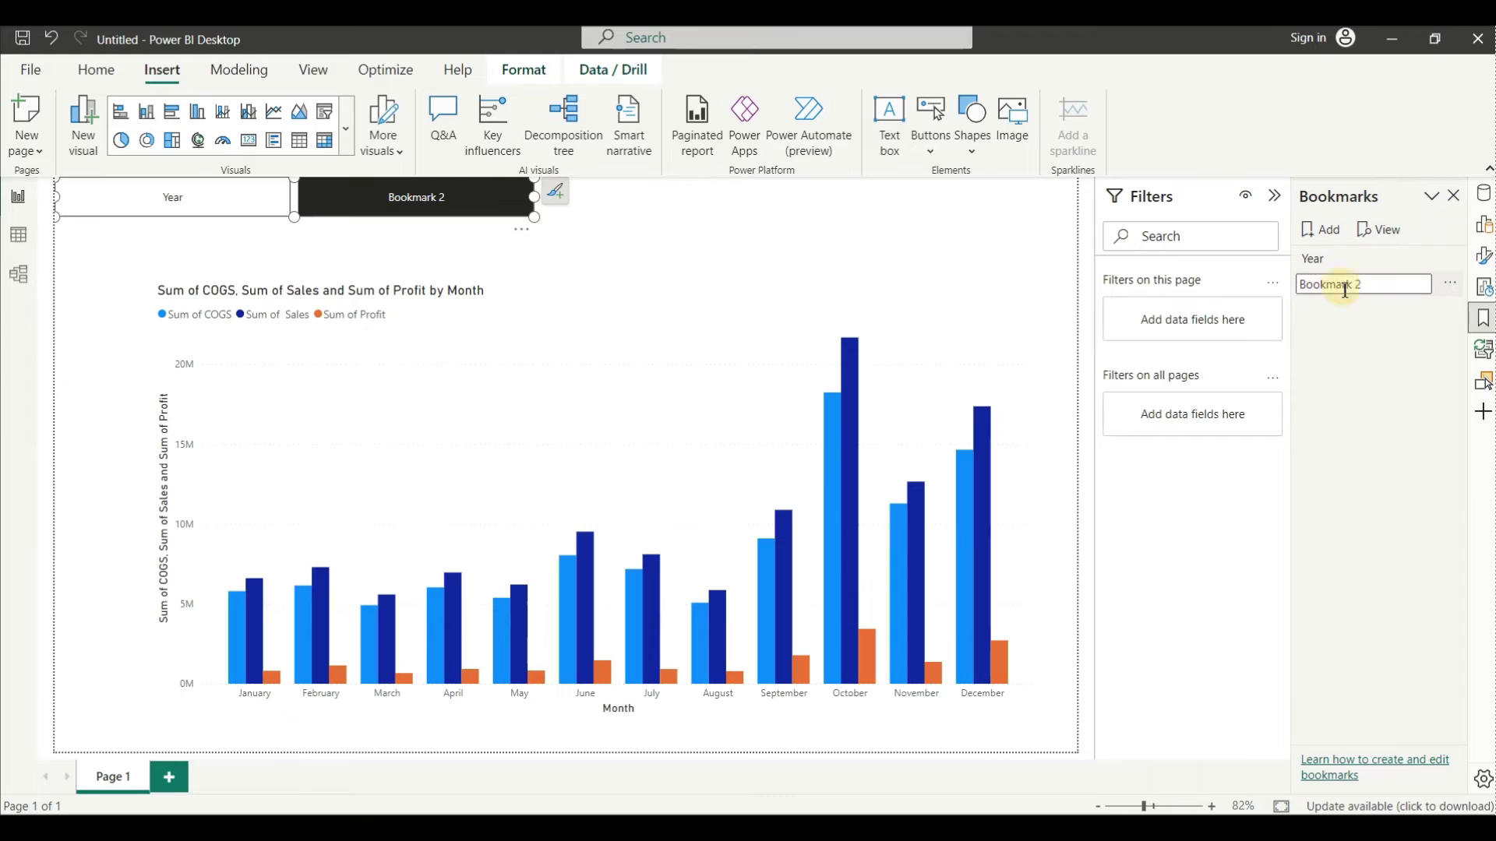
key(BackSpace)
key(Return)
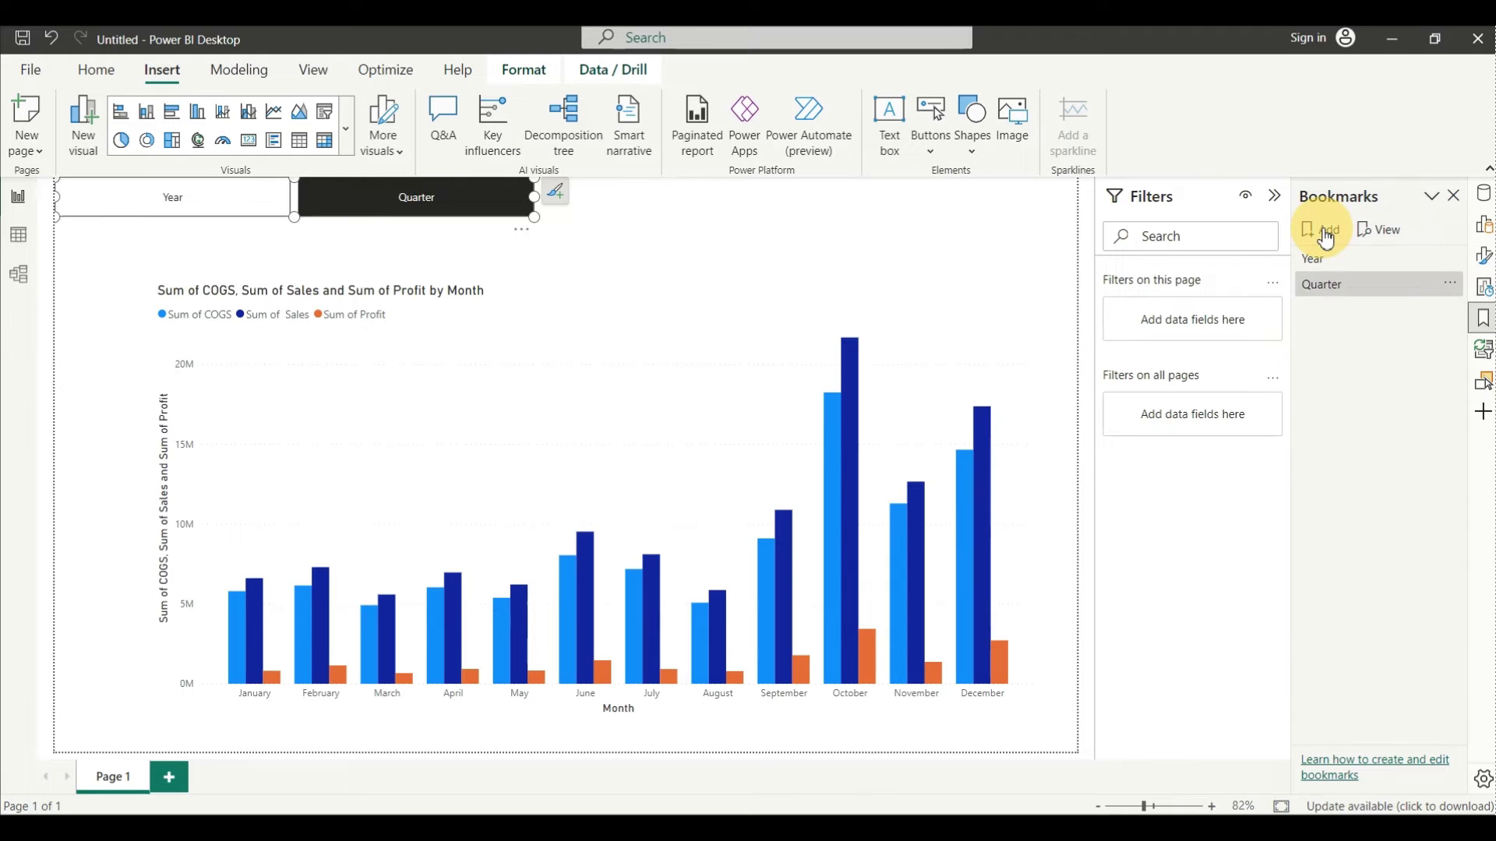
click(1320, 229)
double_click(1333, 310)
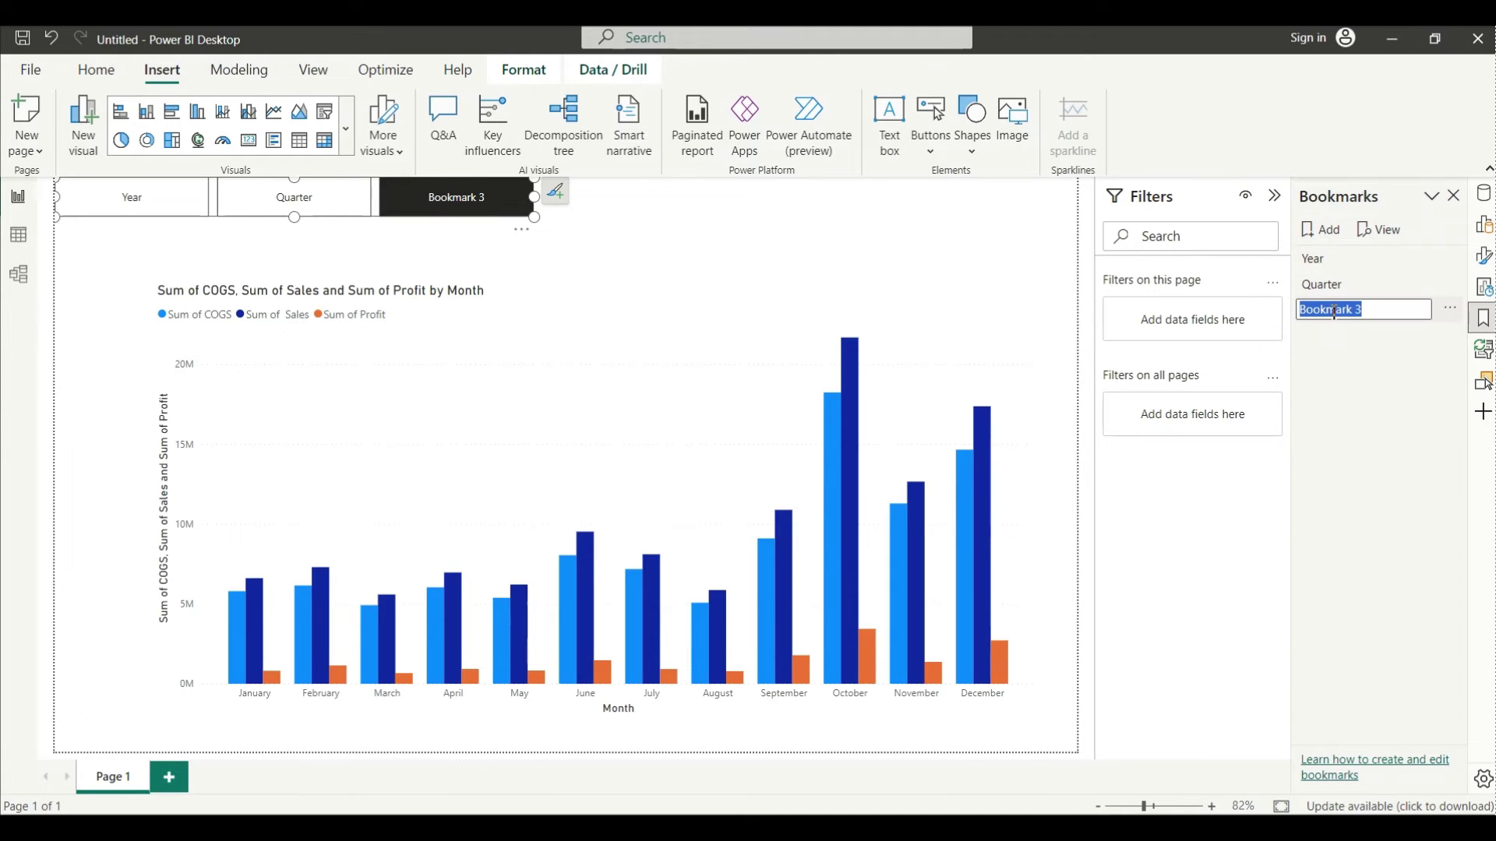
key(BackSpace)
key(Return)
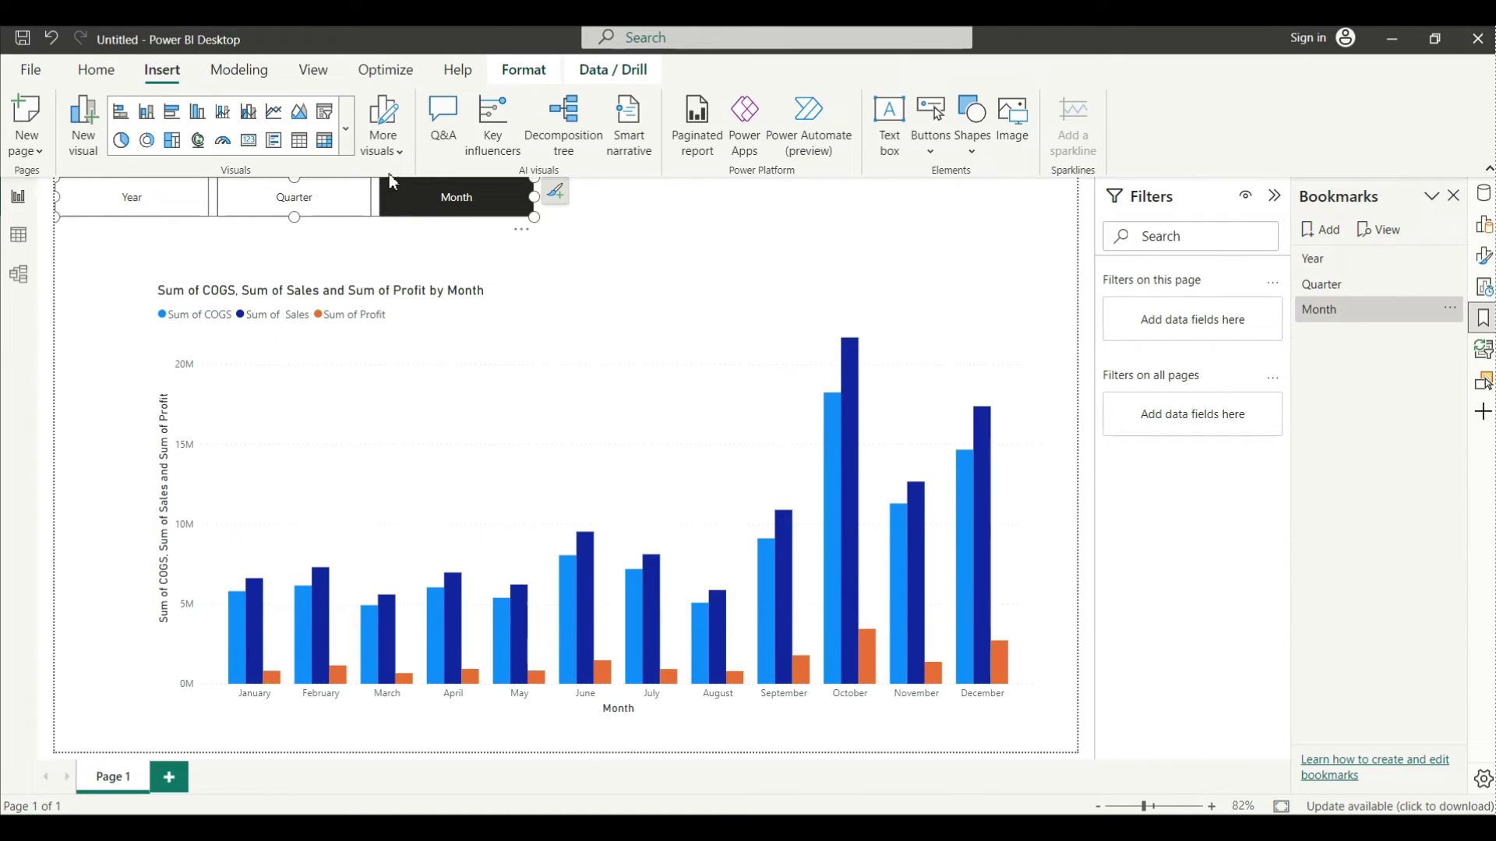
Centre the bookmark navigator above the chart and try its Quarter and Month buttons.
drag(355, 201, 625, 256)
click(380, 375)
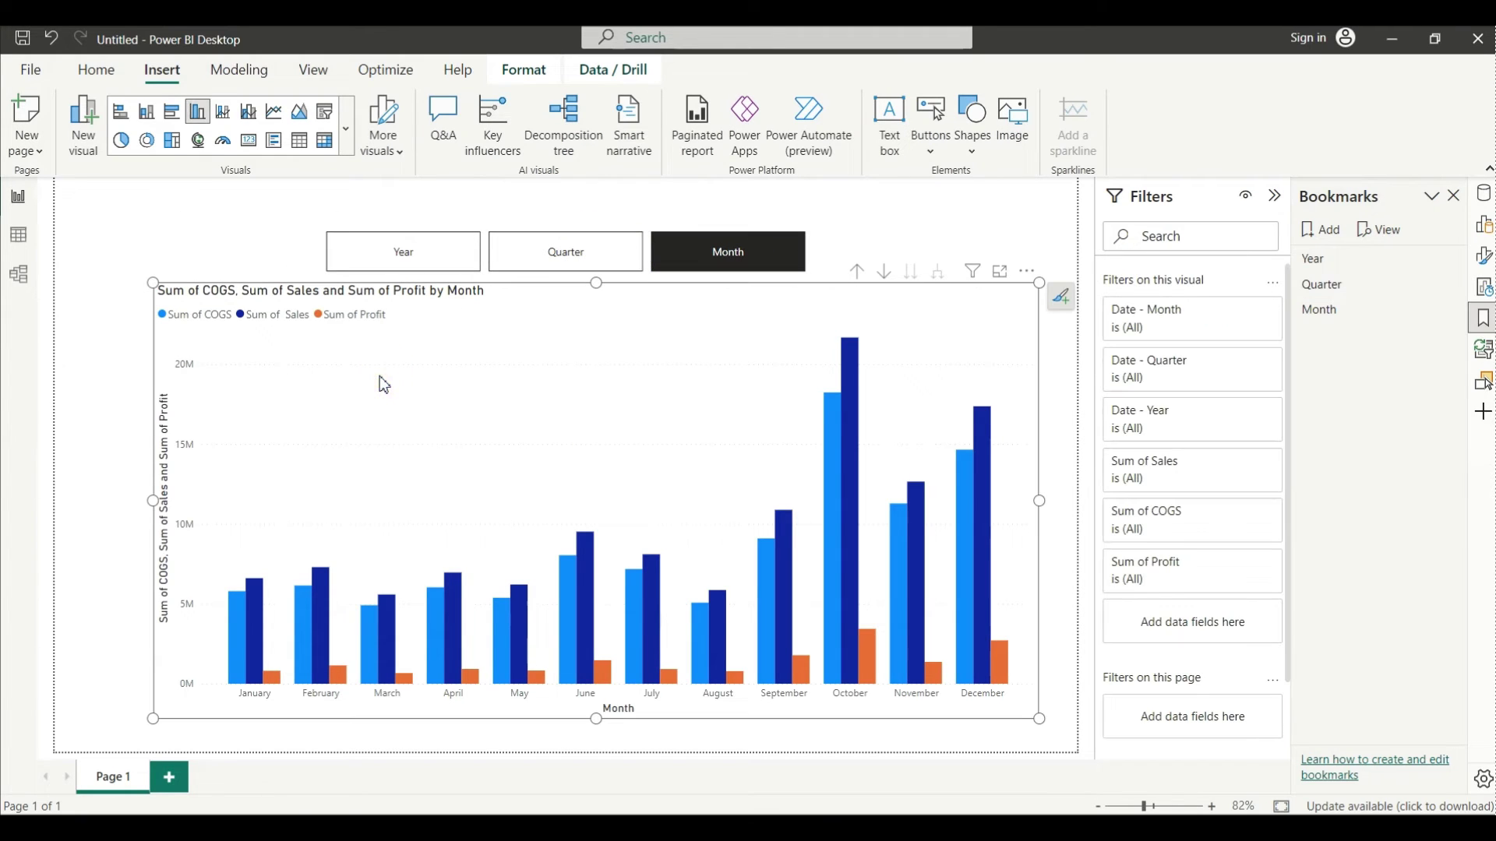
click(422, 254)
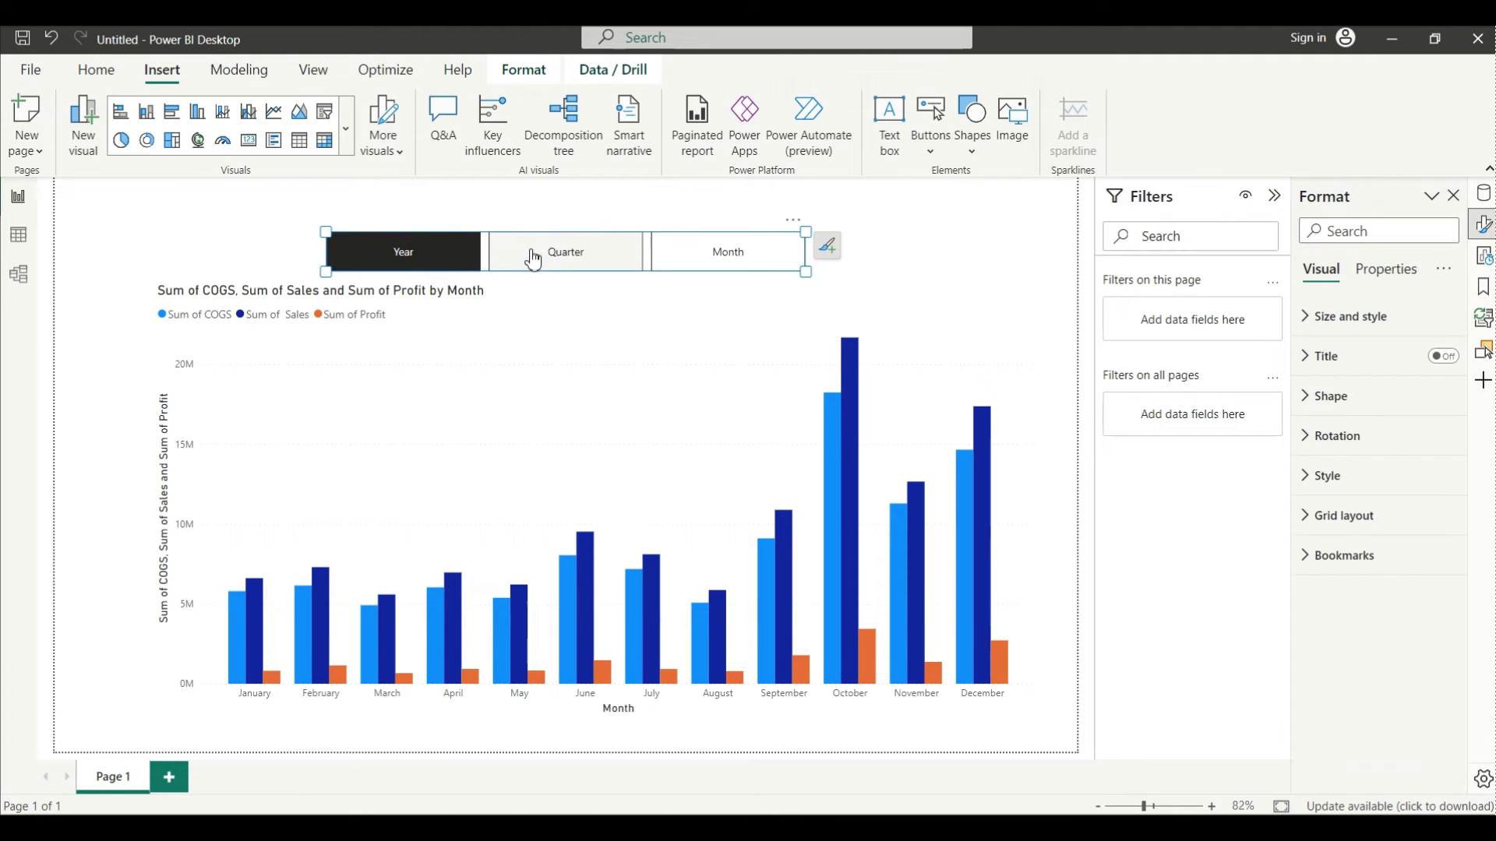
ctrl+click(566, 252)
ctrl+click(710, 251)
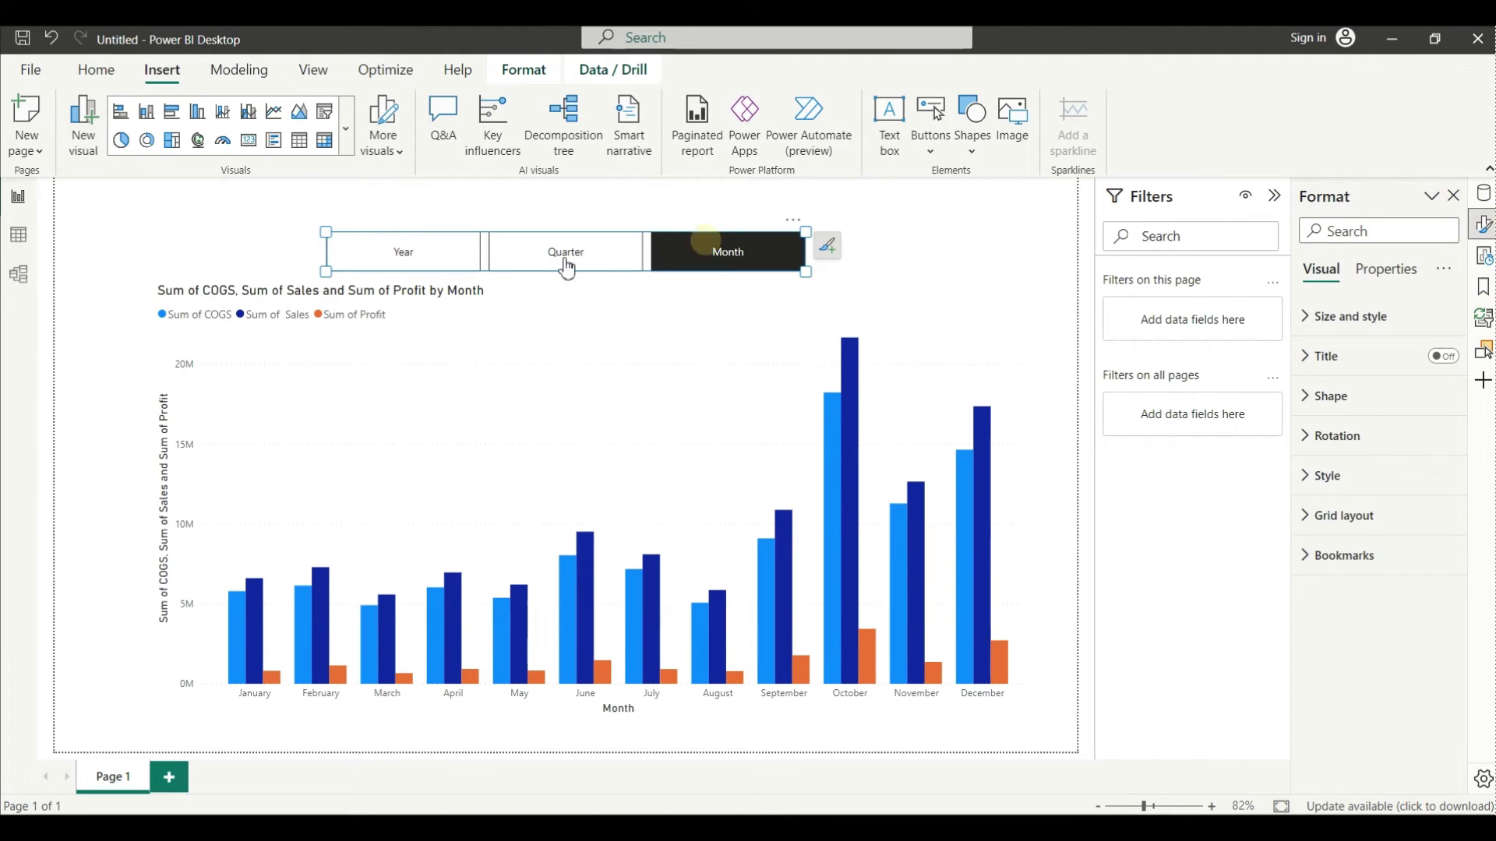
Reopen the Bookmarks pane and reselect the column chart.
click(414, 353)
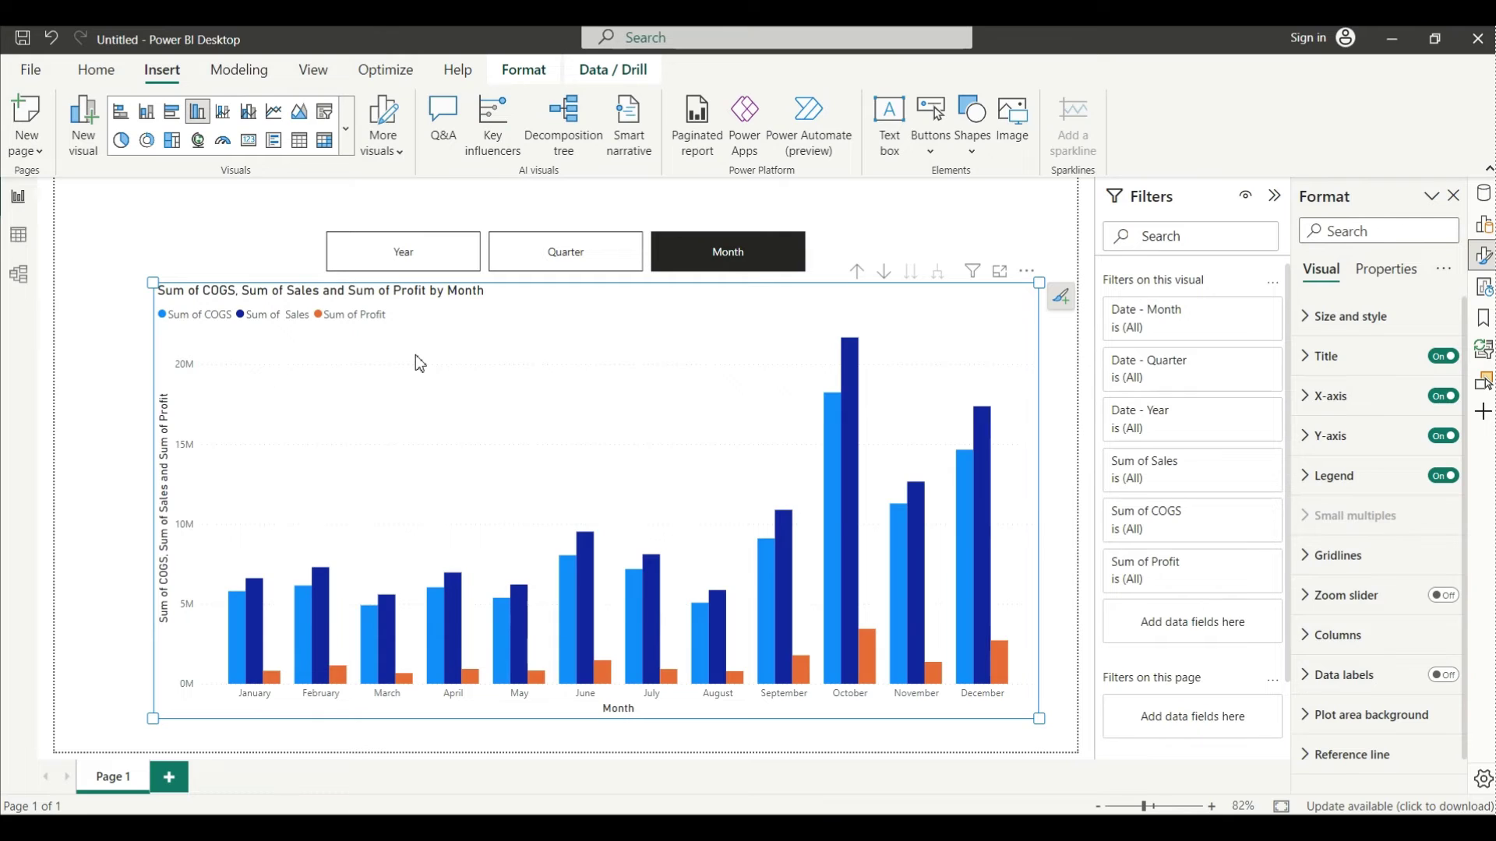
click(1485, 318)
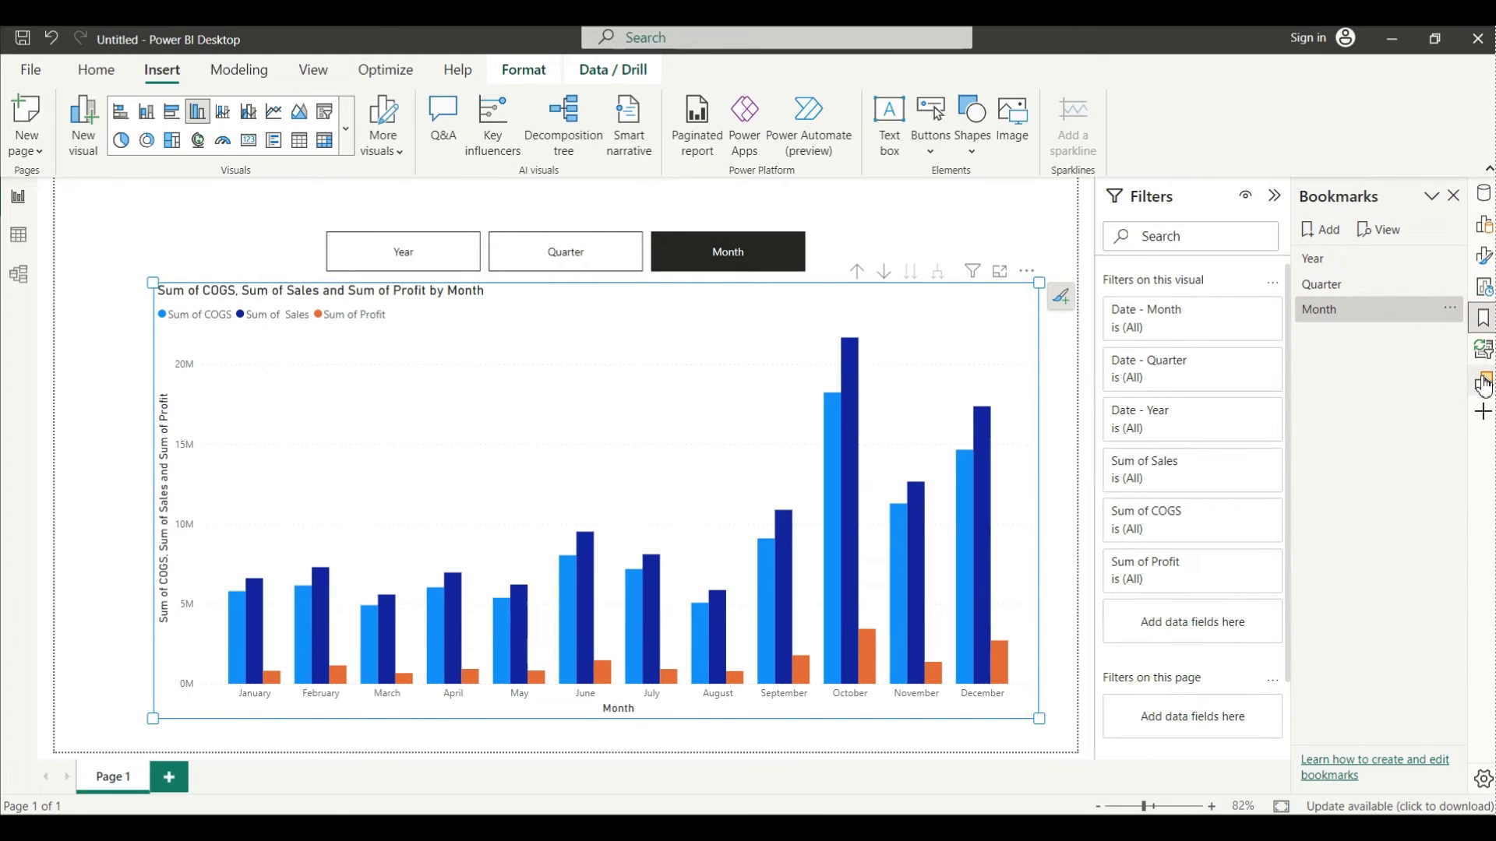
click(1485, 385)
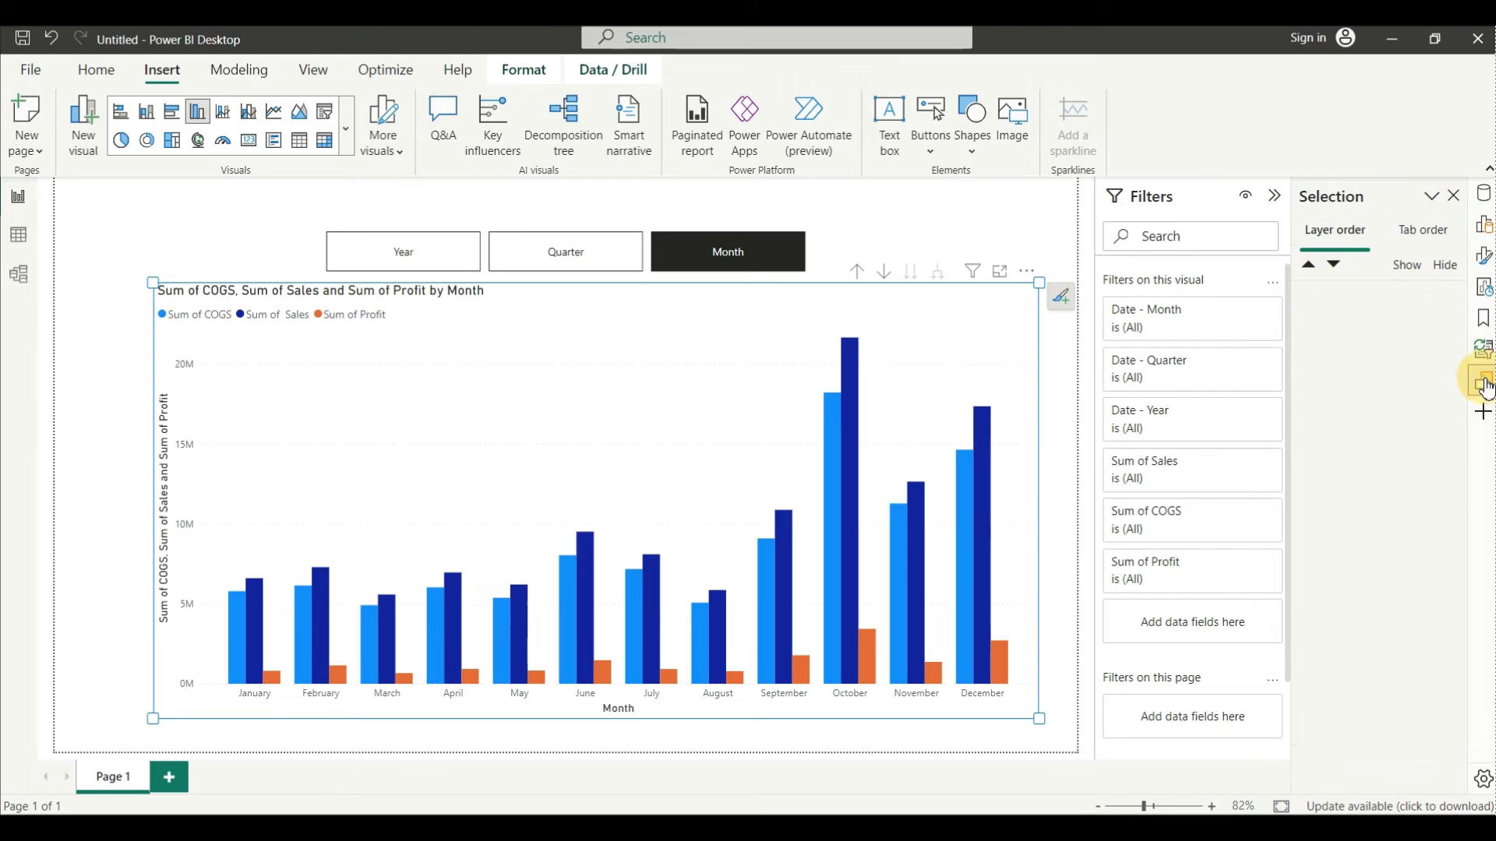
click(1485, 326)
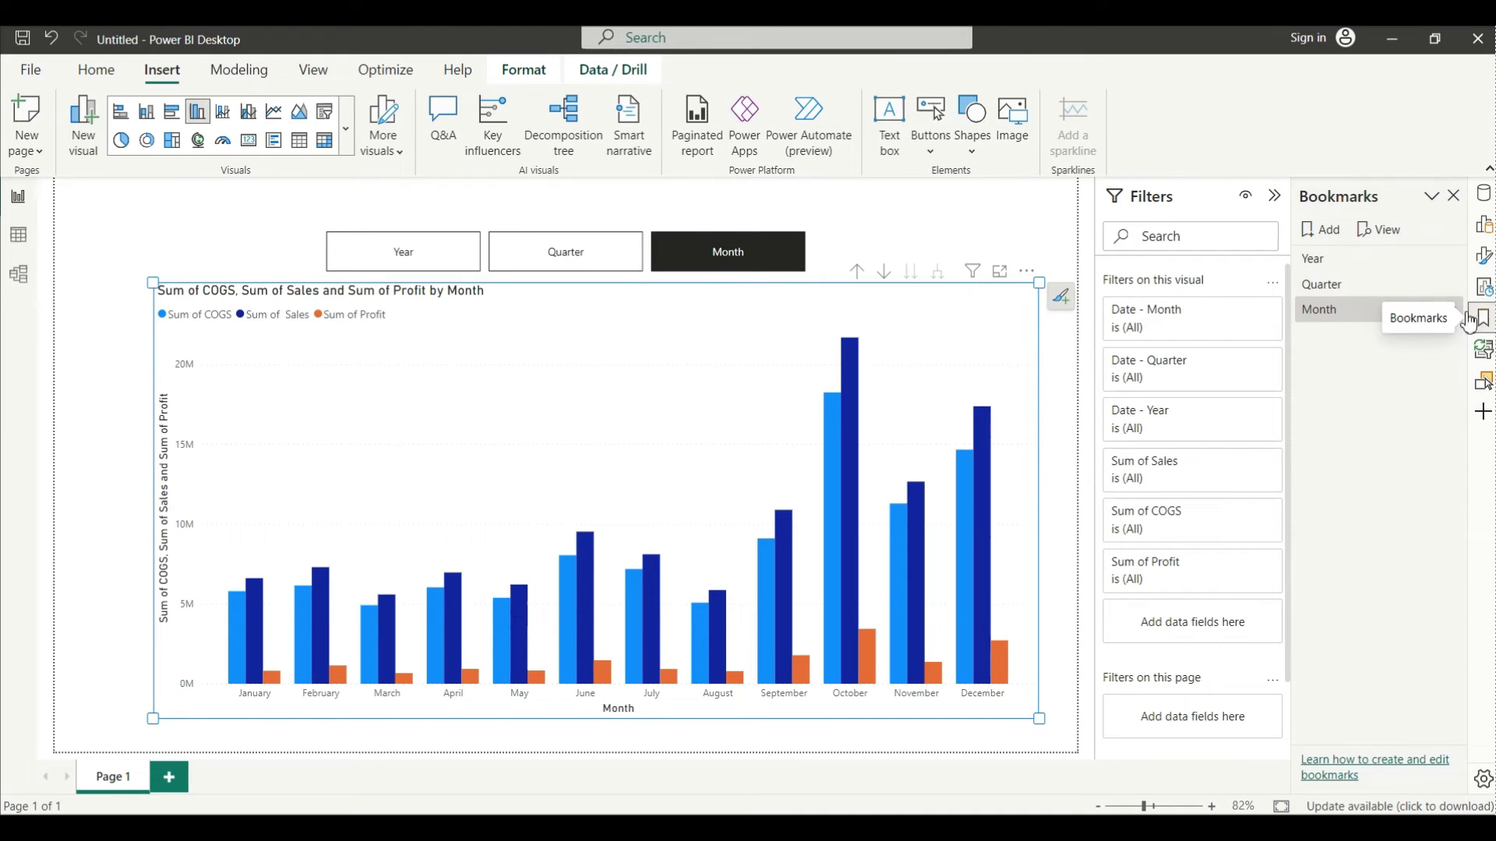
click(497, 438)
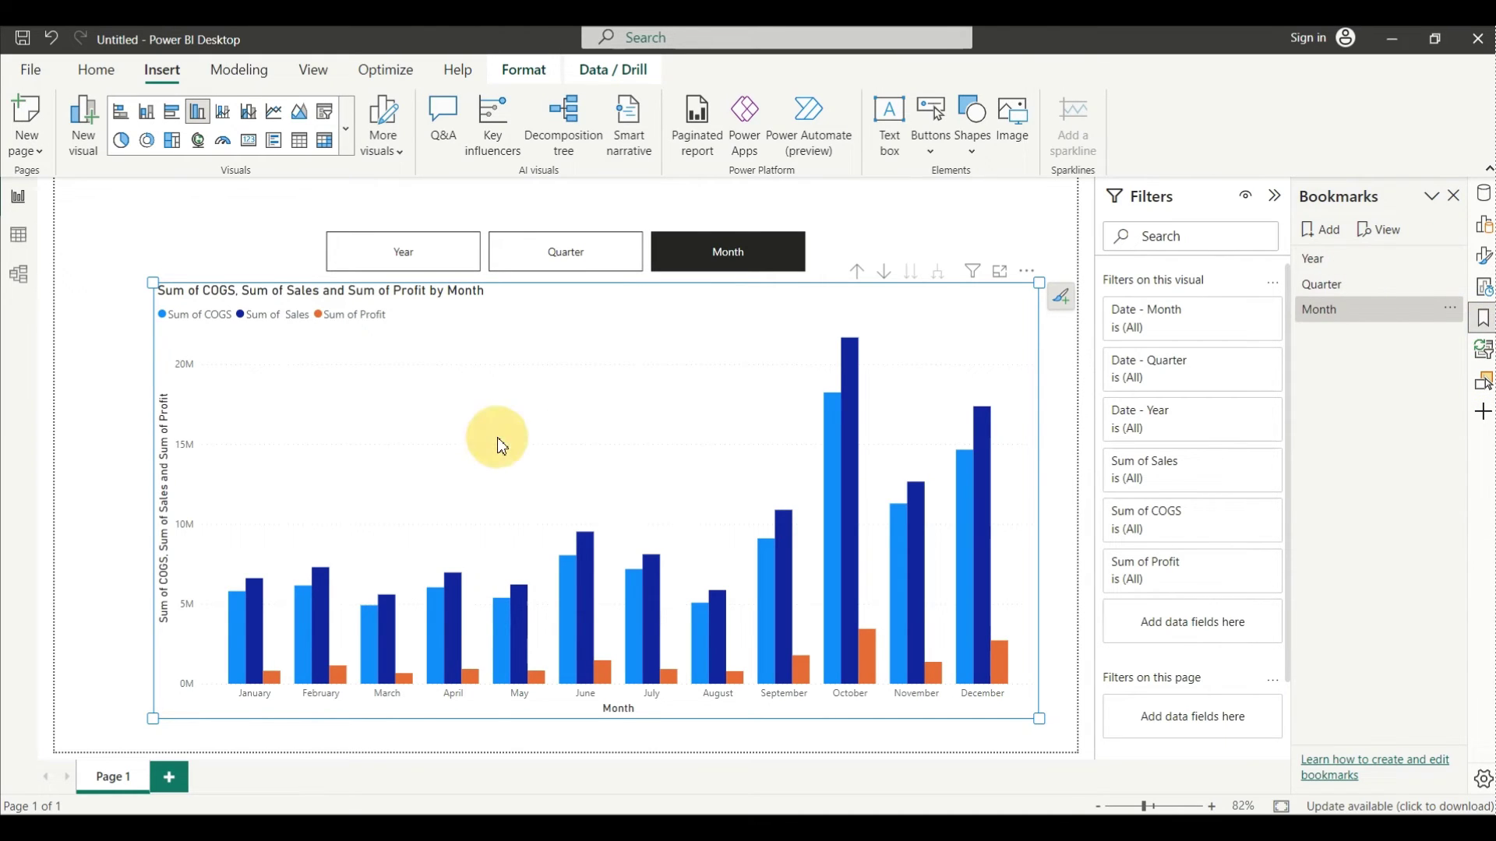
Drill the chart up to years and update the Year bookmark with that view.
click(857, 272)
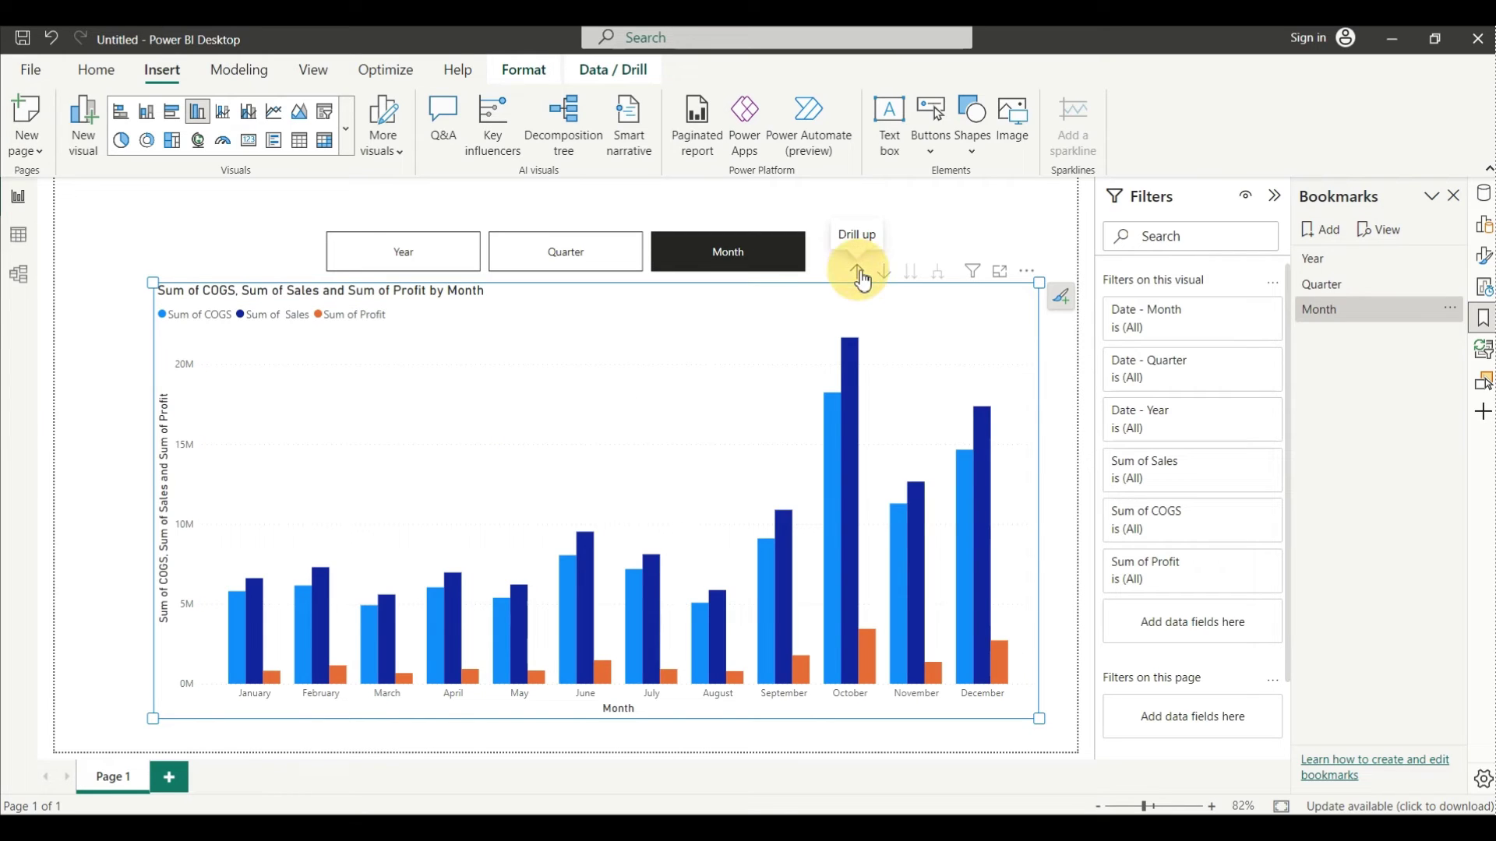
click(859, 275)
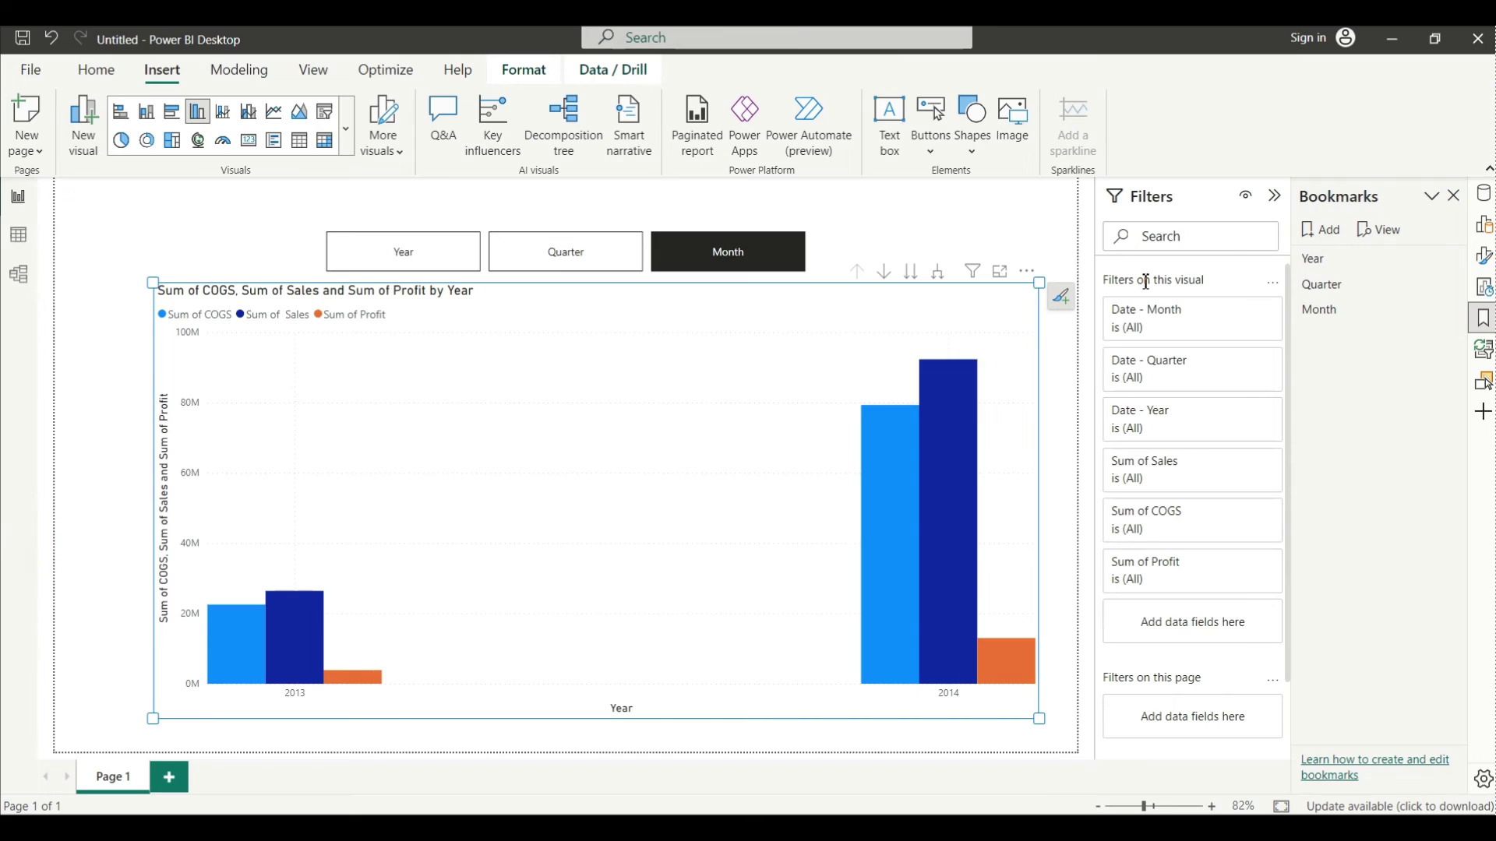
mouse_move(1450, 254)
mouse_down()
mouse_move(1459, 301)
mouse_move(1470, 268)
mouse_move(1445, 249)
mouse_up()
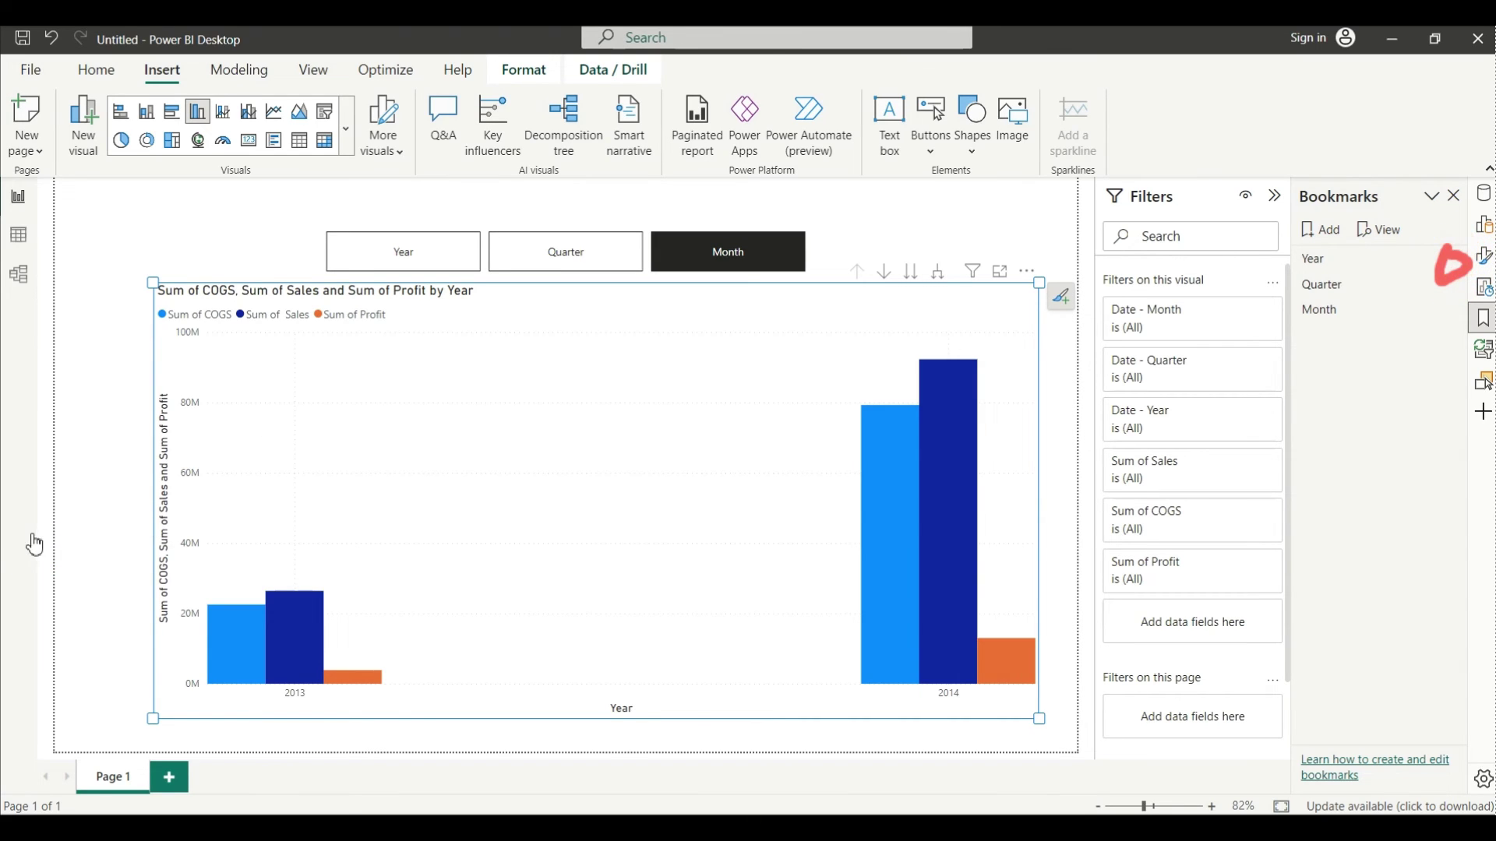
key(Escape)
click(1449, 258)
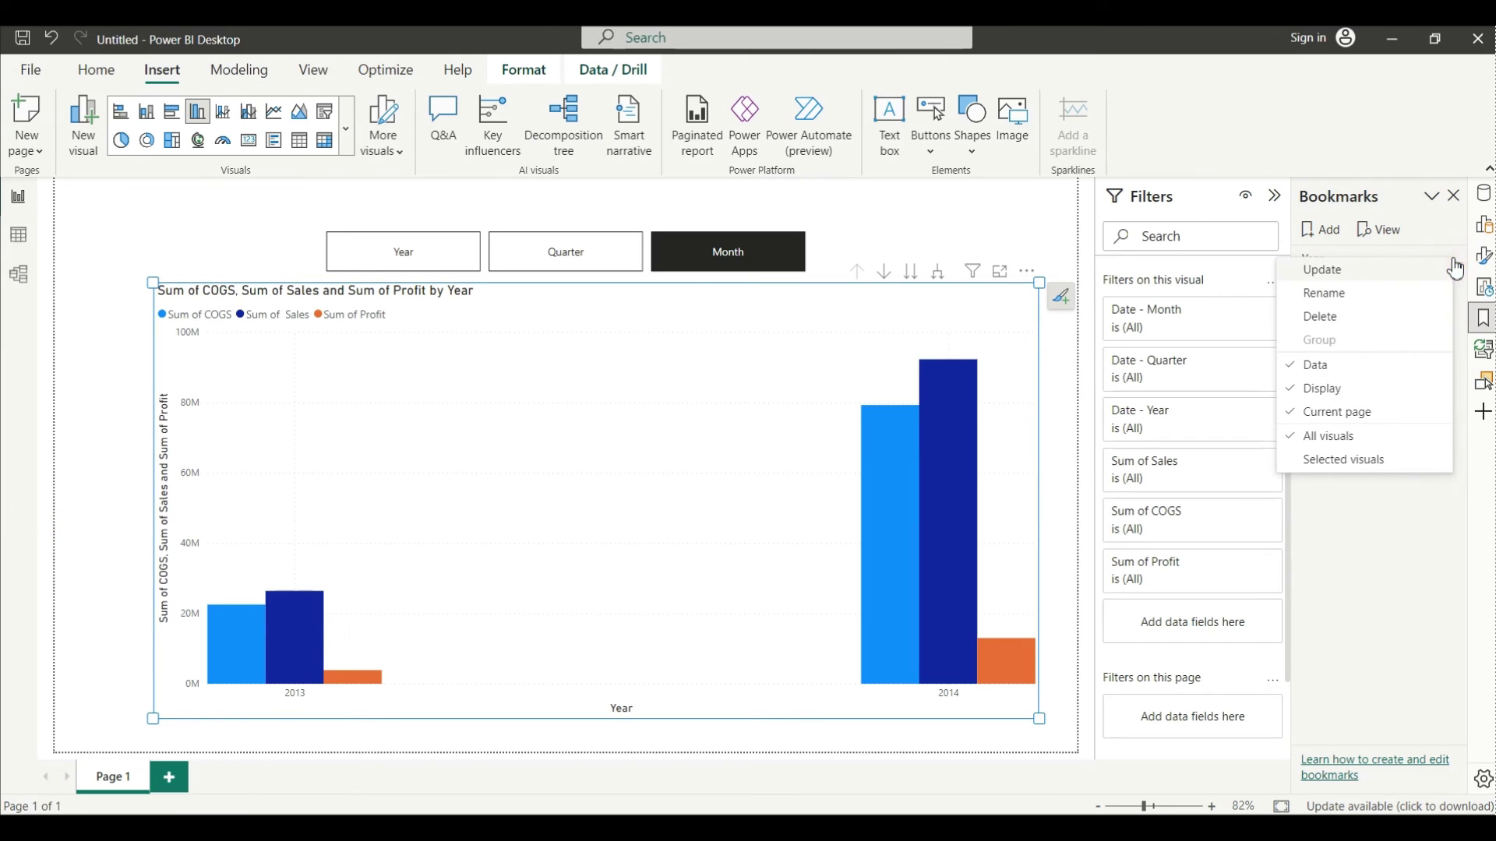
click(1351, 270)
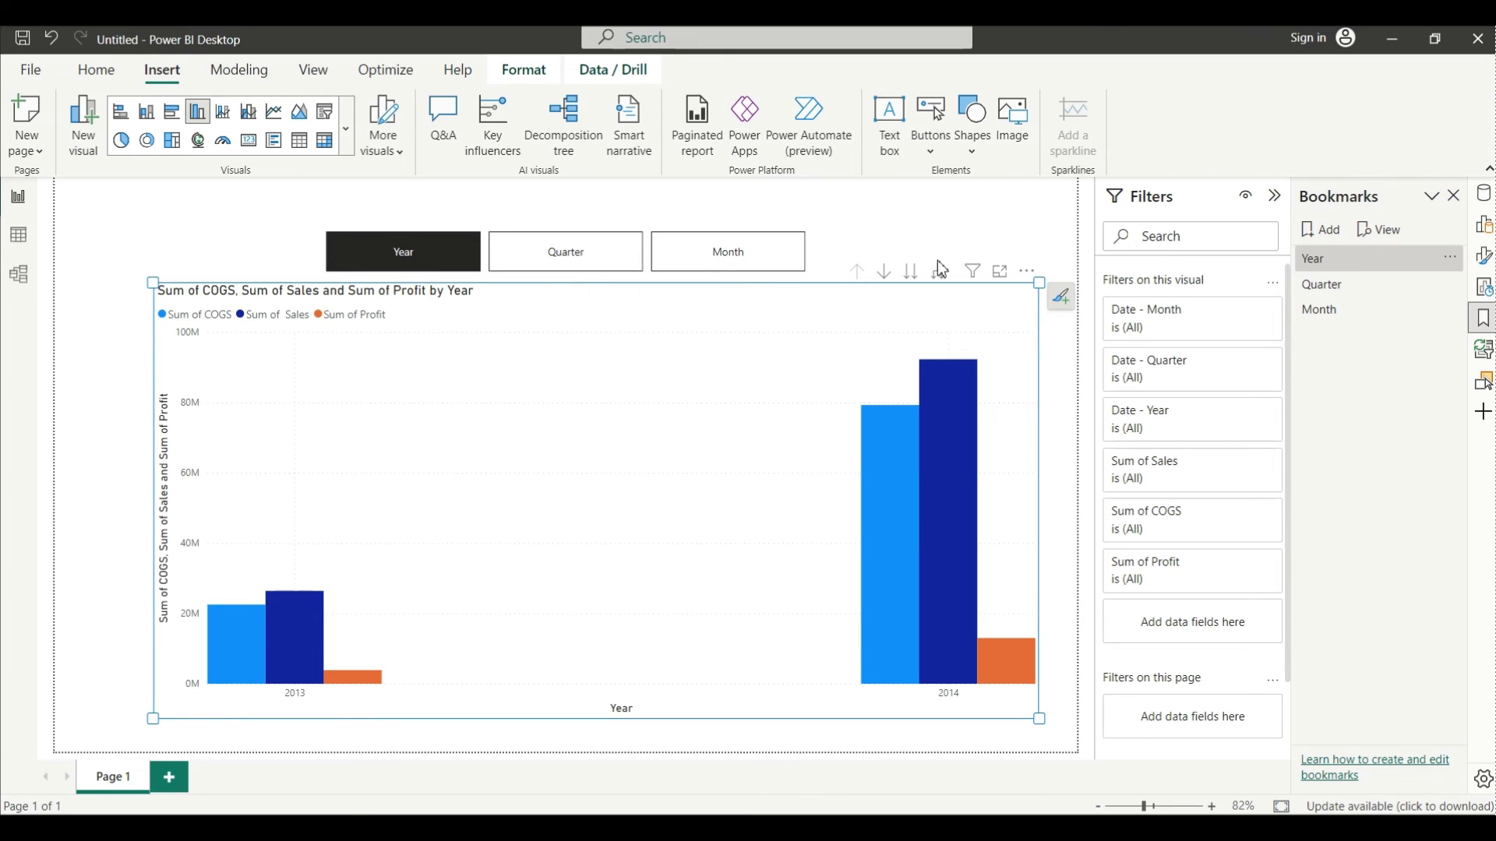
Drill the chart down to quarters and update the Quarter bookmark.
click(914, 276)
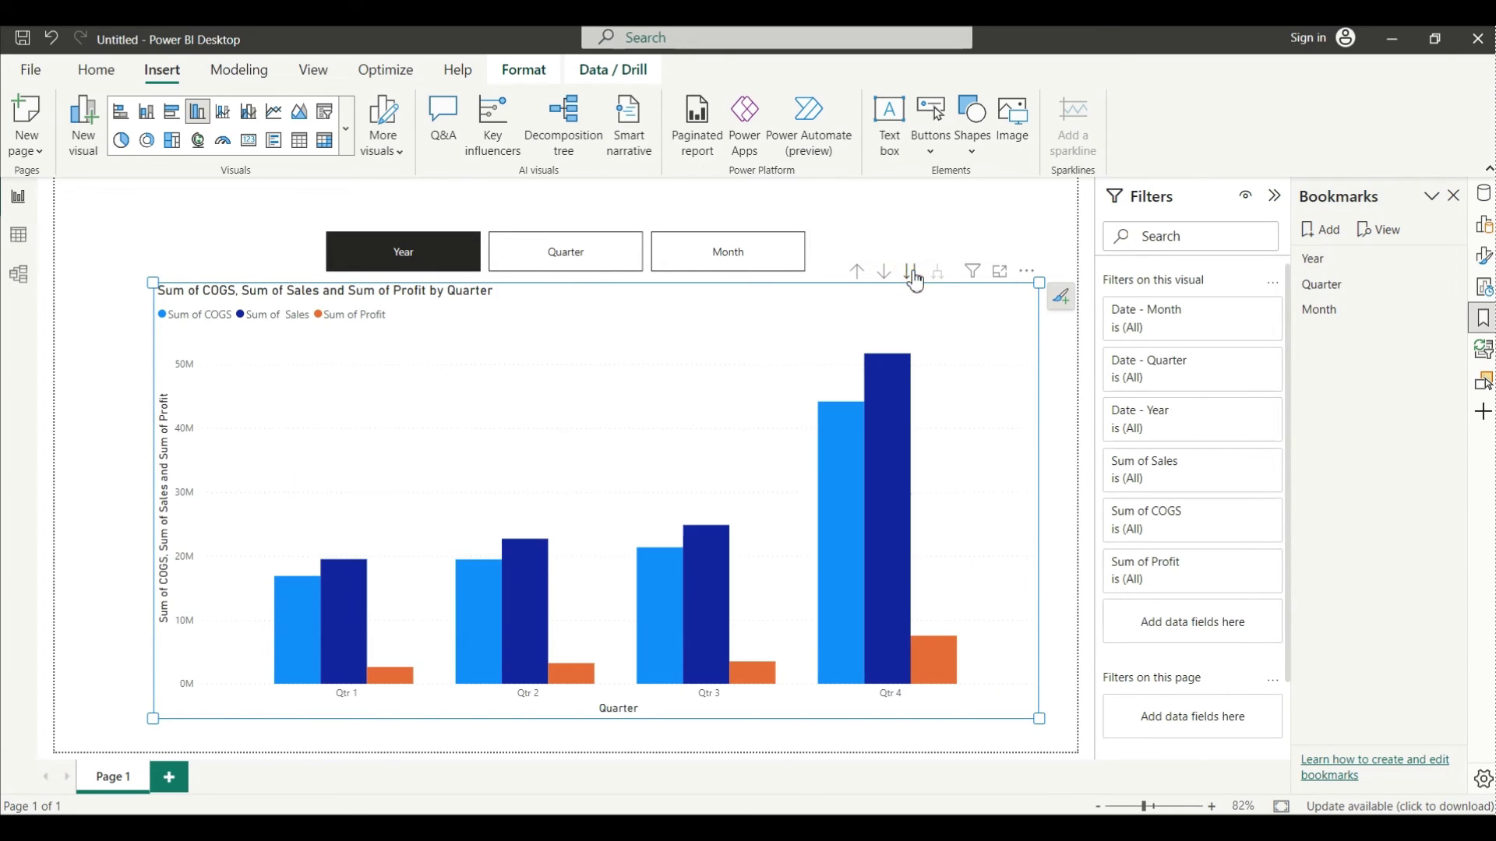
click(436, 445)
click(1447, 285)
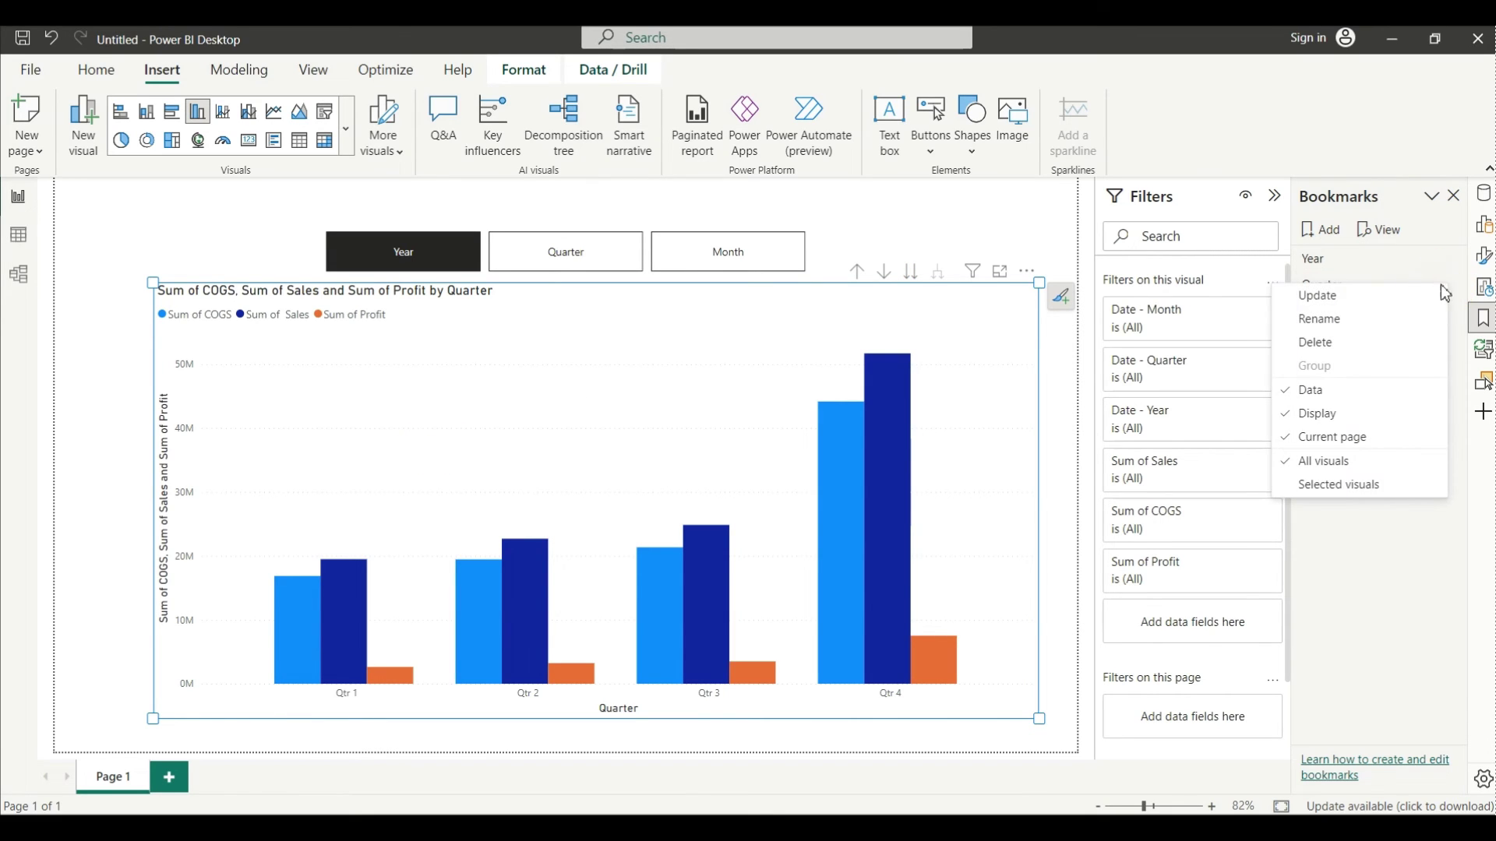
click(1355, 296)
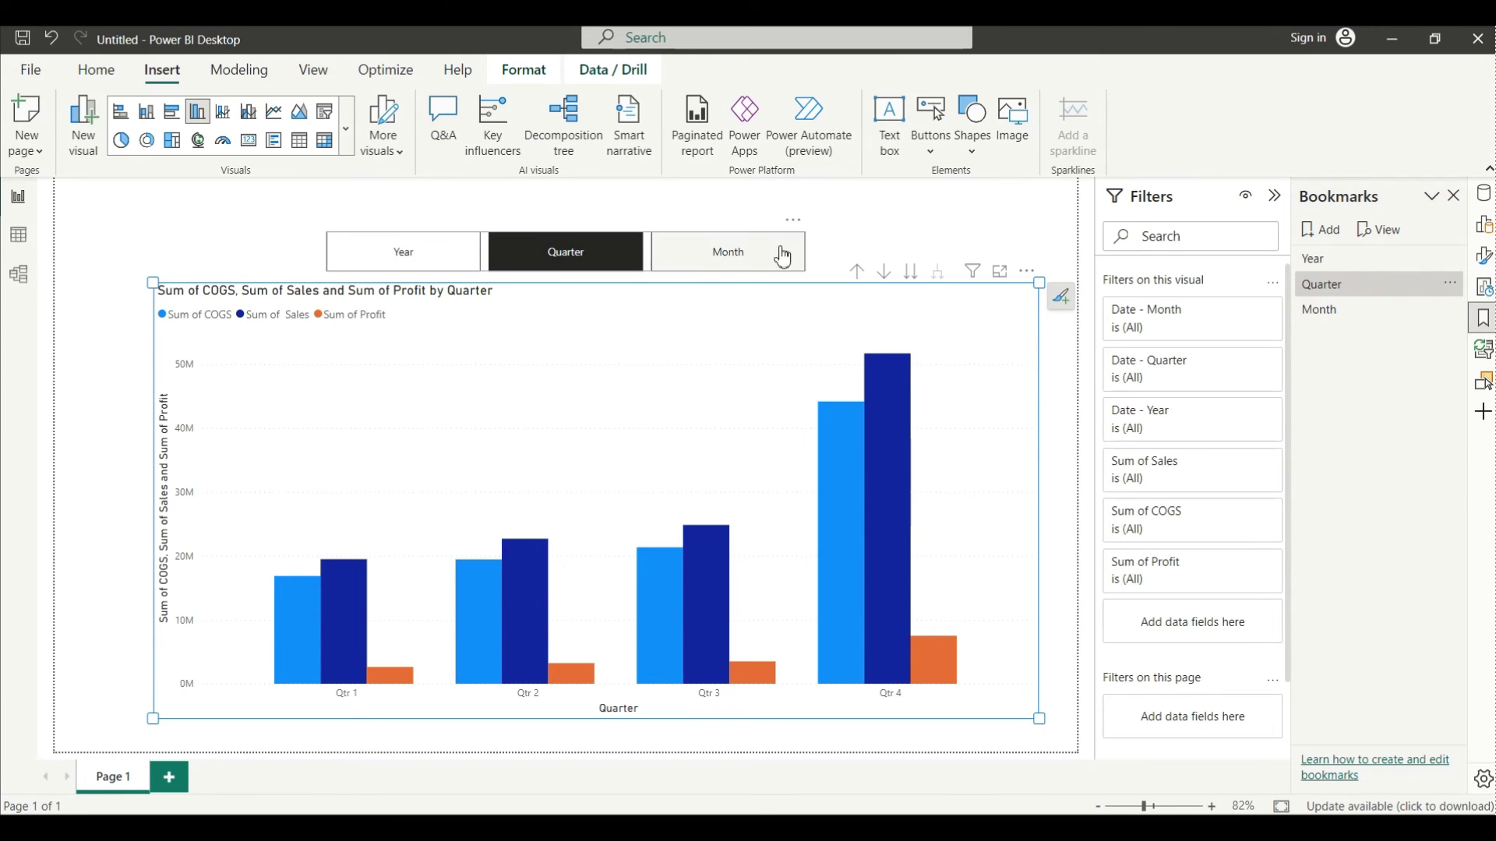
Drill the chart down to months and update the Month bookmark with that view.
click(911, 273)
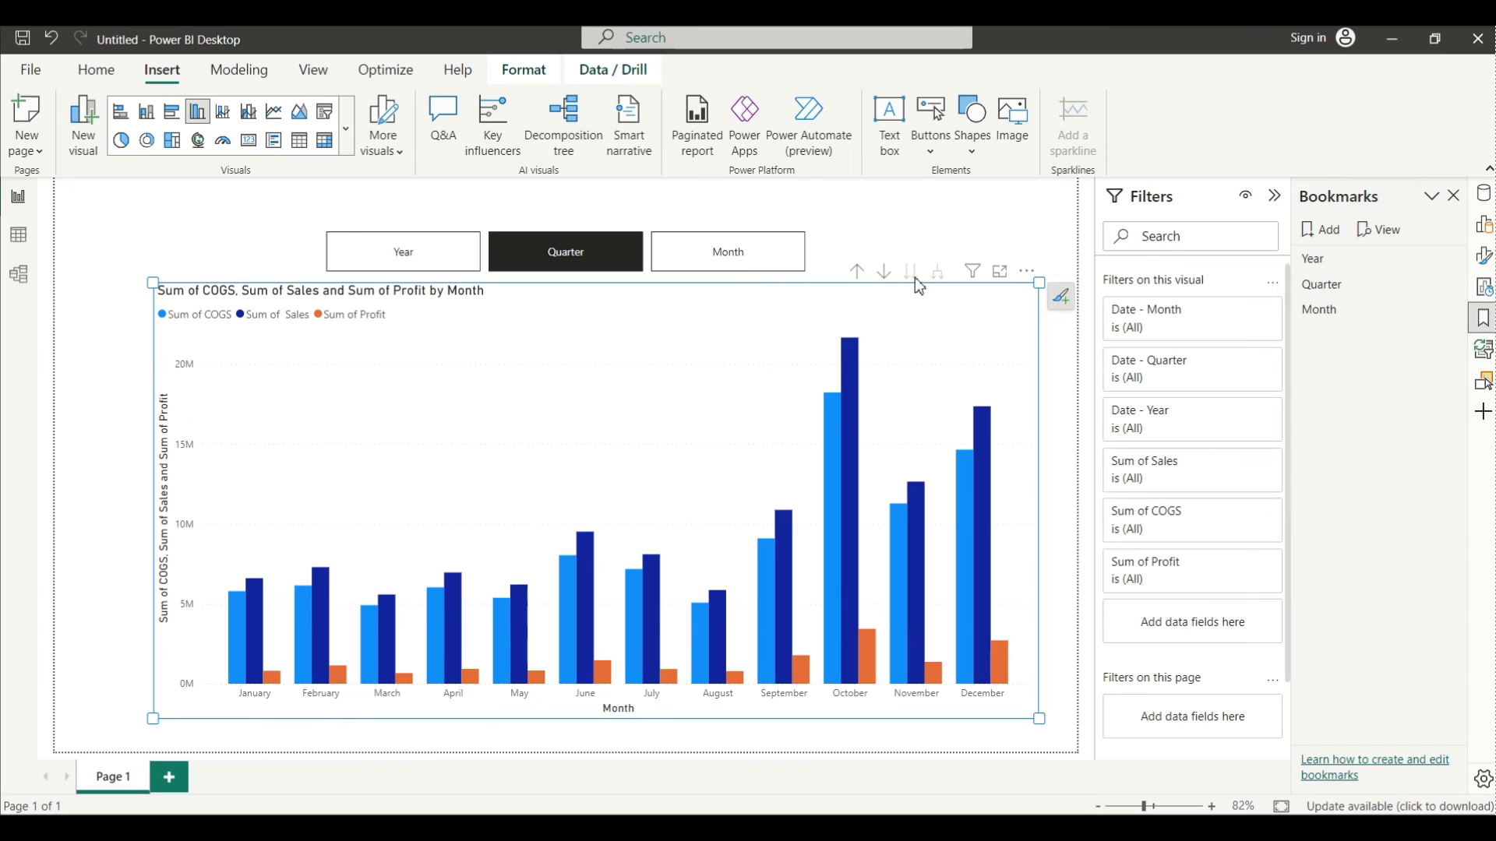
click(1451, 316)
click(1349, 319)
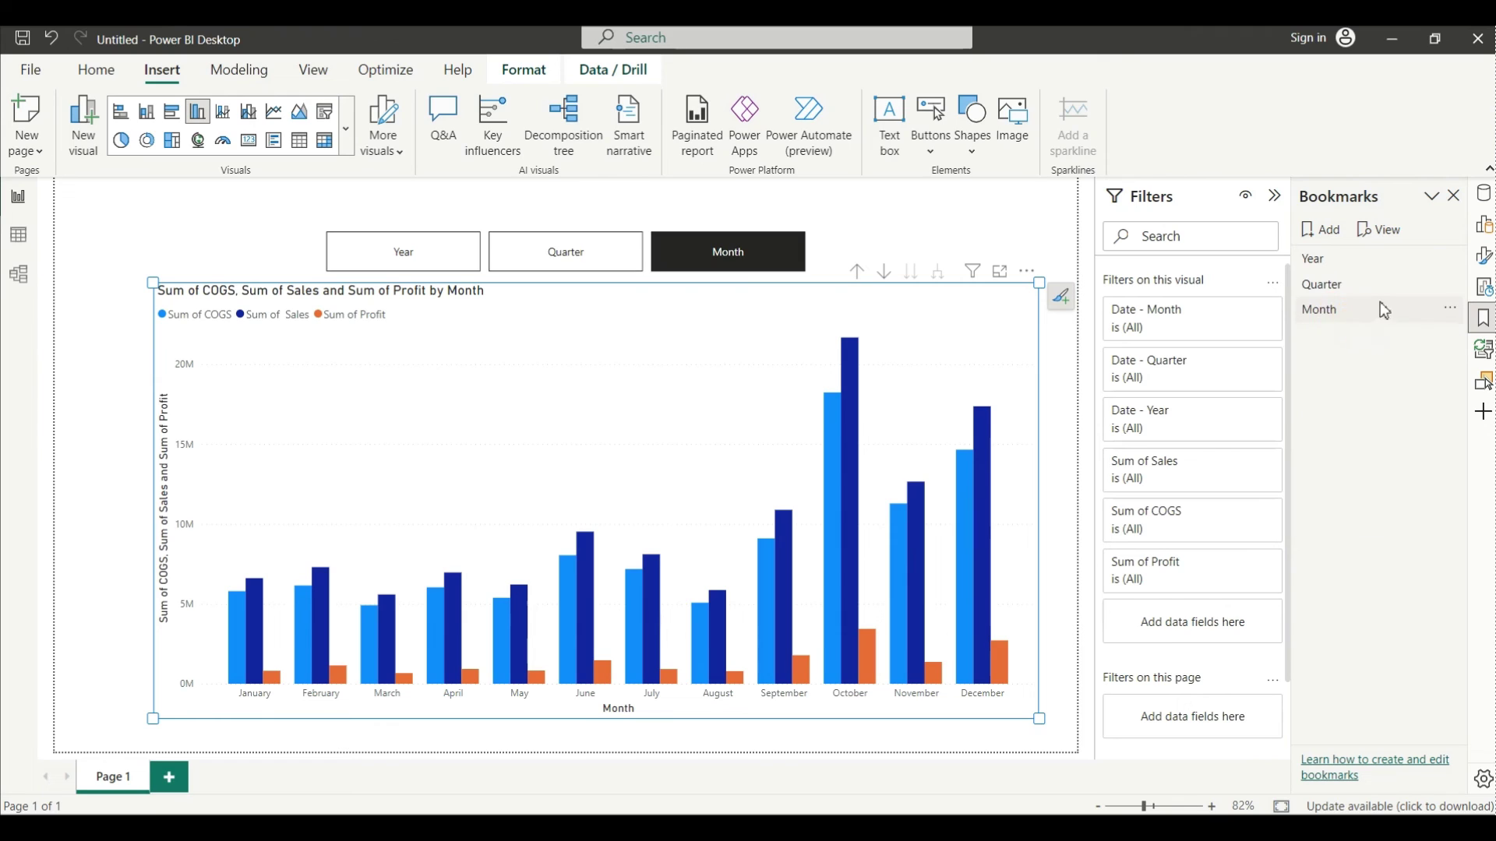
click(1384, 310)
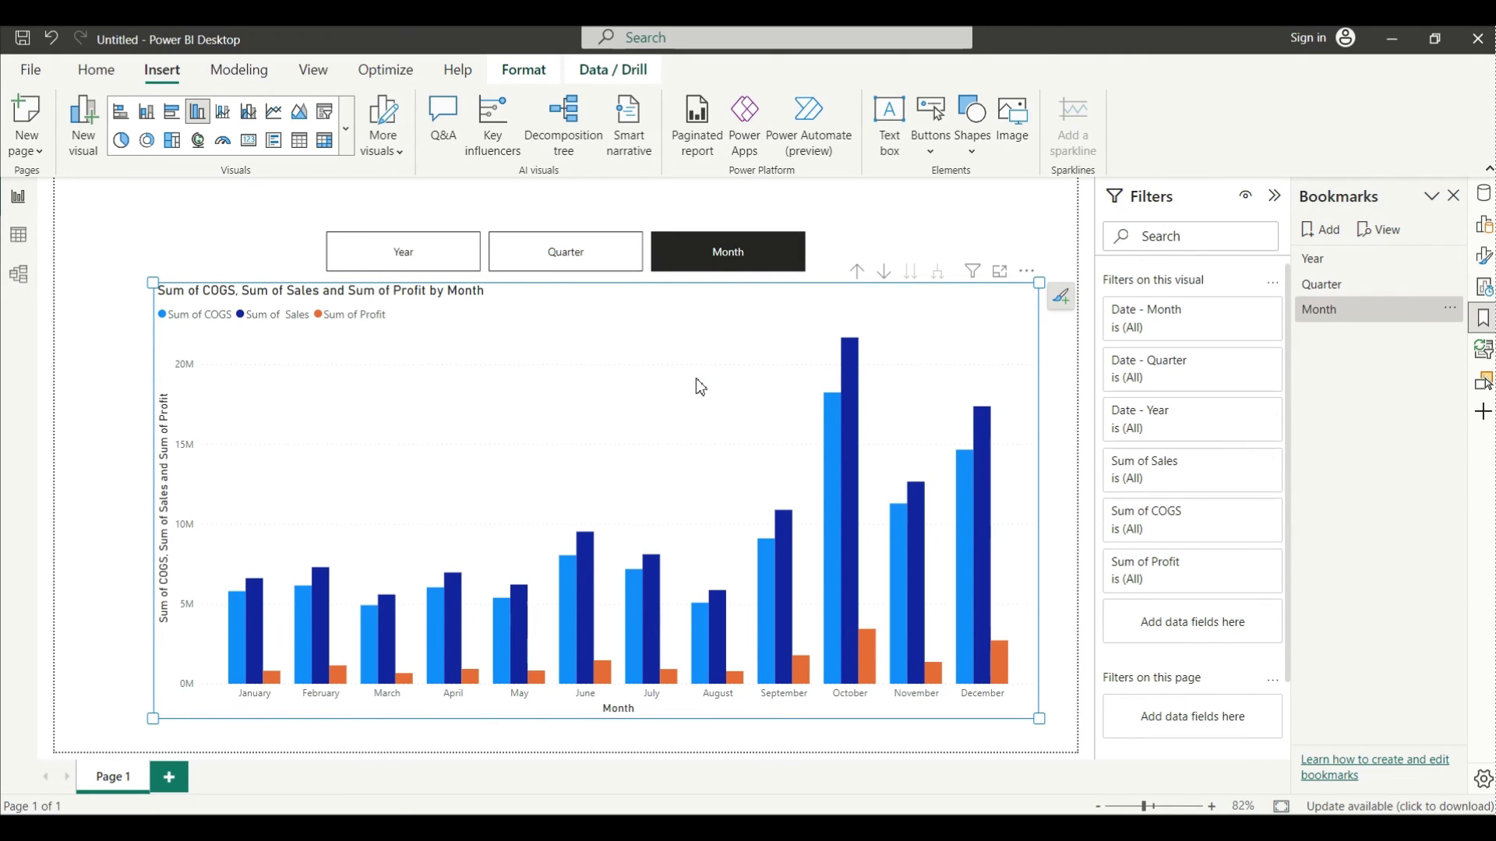
Test the navigator's Year, Quarter and Month buttons on the chart.
click(433, 254)
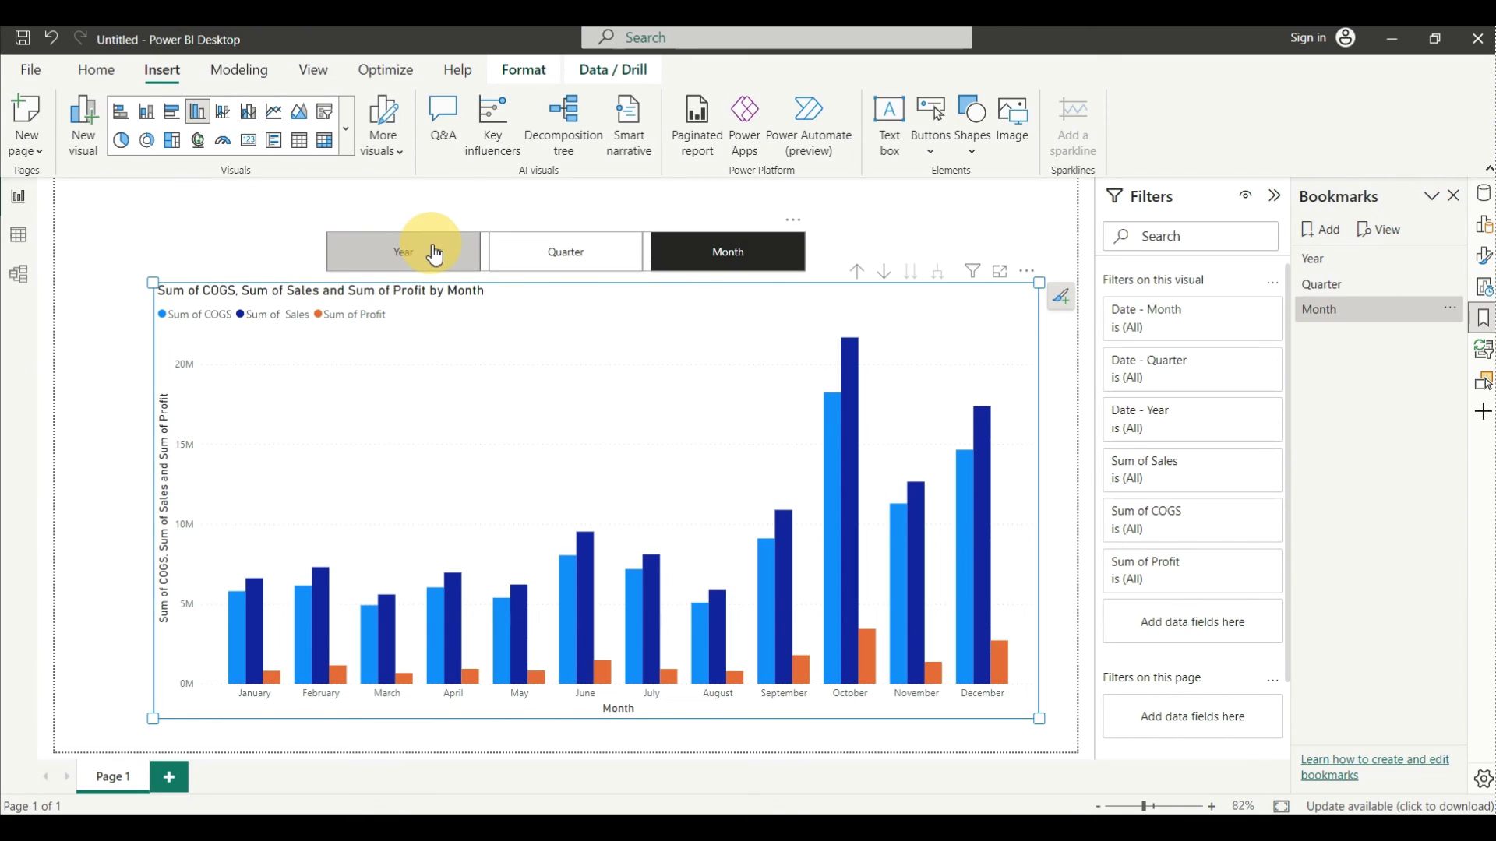
click(588, 261)
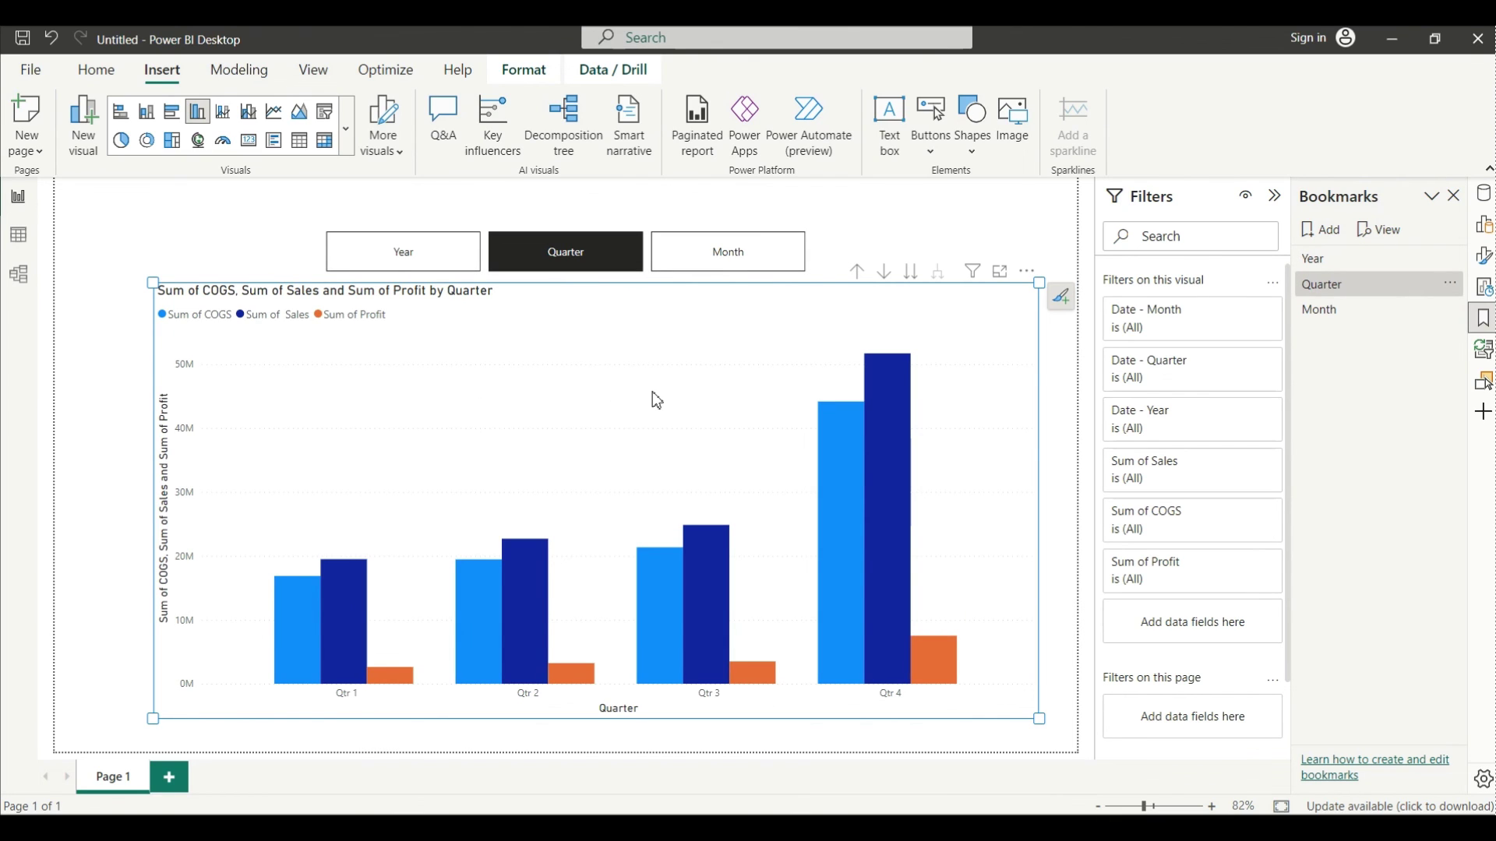
click(765, 254)
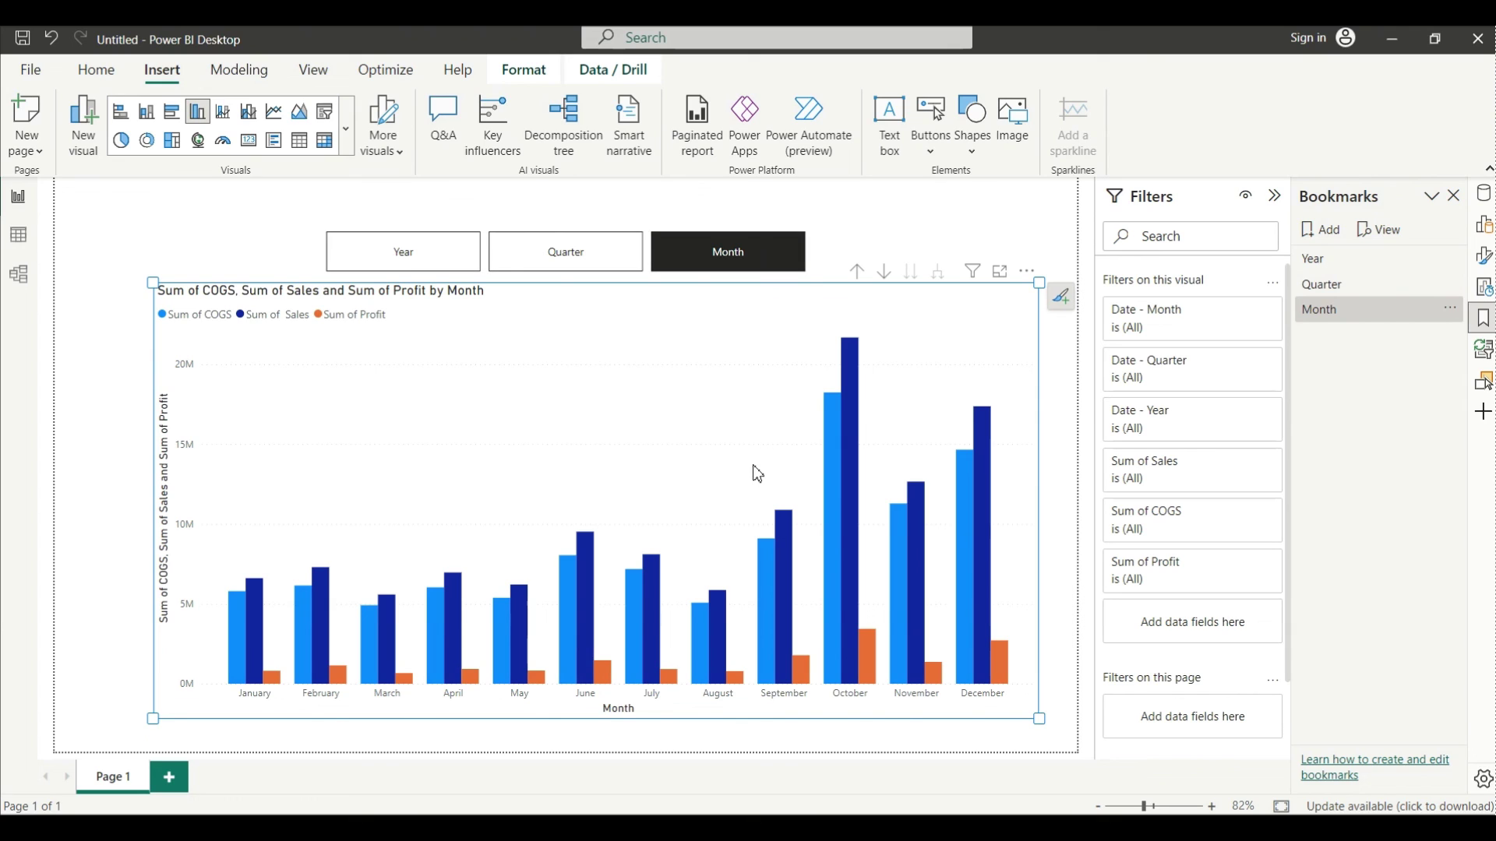